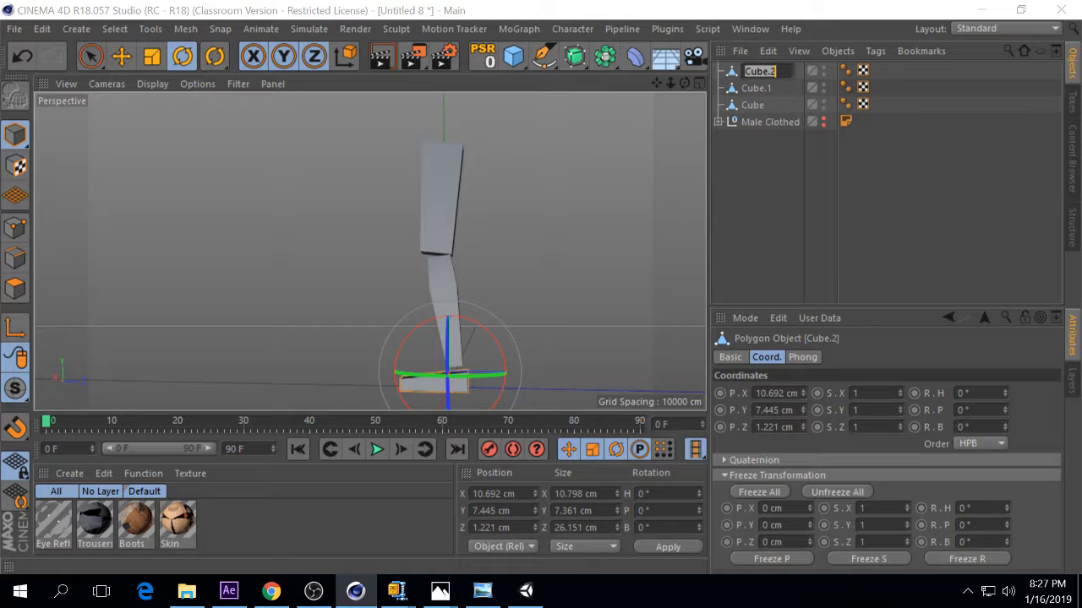
# Step: Rename the foot polygon object as "foot" and the lower leg object Cube.1 as "ll"
pyautogui.write('foot')
pyautogui.press('Return')
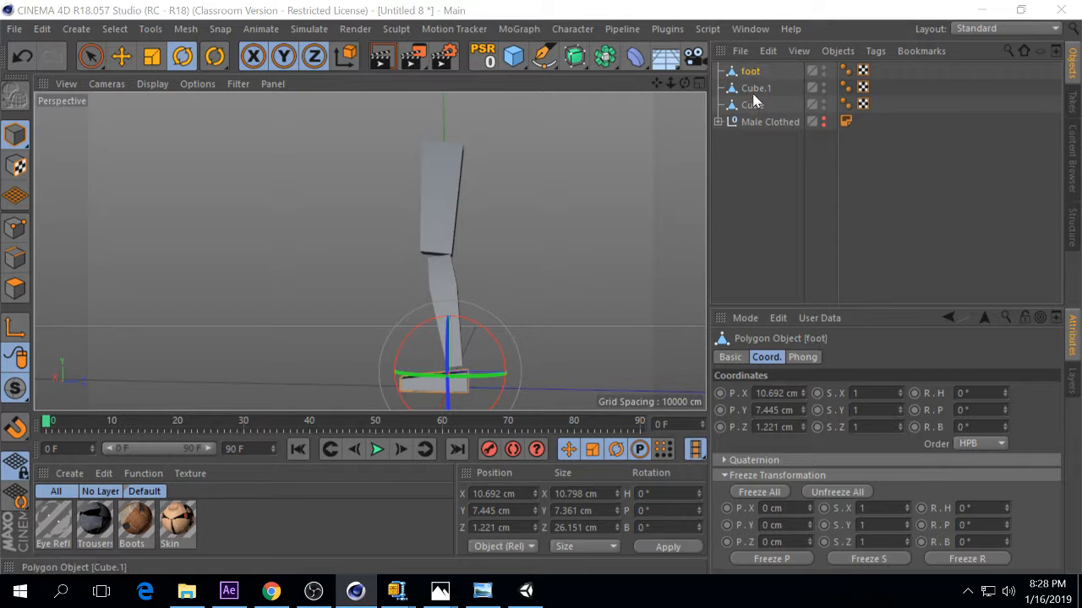
pyautogui.click(756, 88)
pyautogui.doubleClick(756, 87)
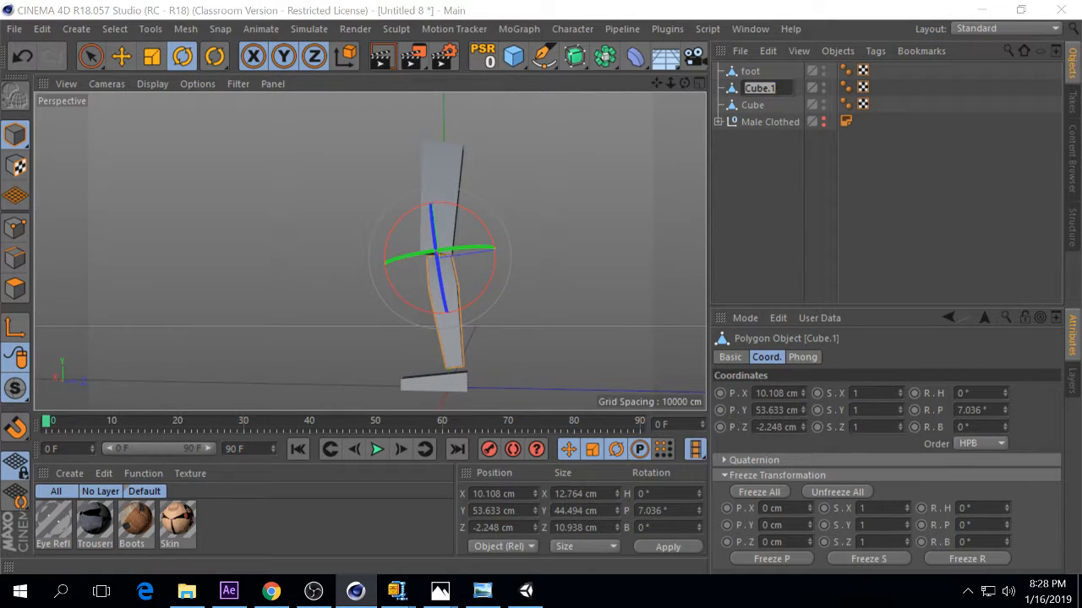
pyautogui.press('BackSpace')
pyautogui.press('Return')
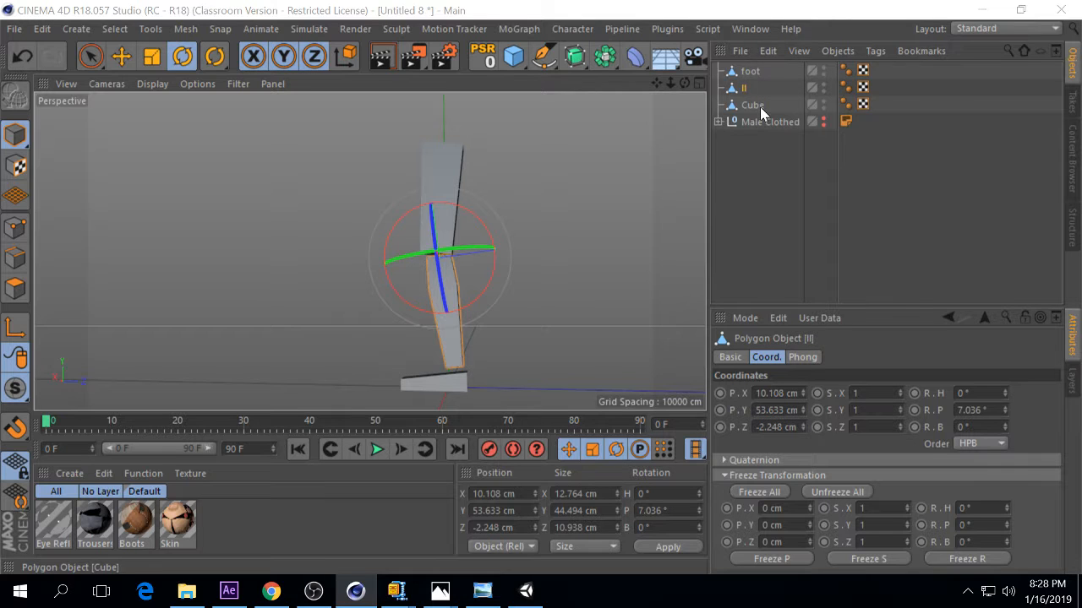
# Step: Rename the upper leg object Cube as "ul"
pyautogui.doubleClick(755, 105)
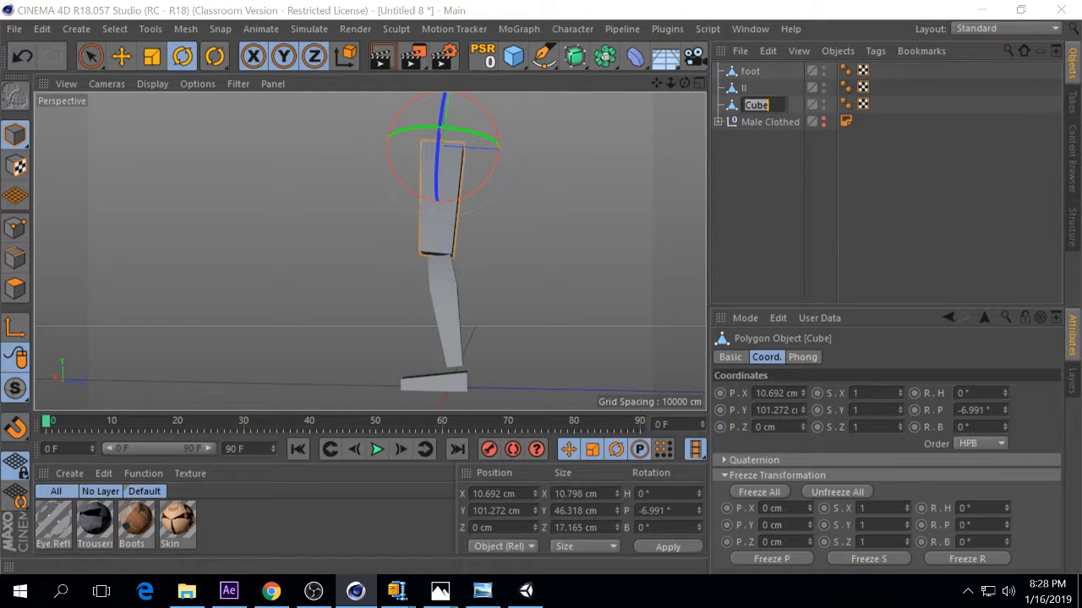
pyautogui.press('BackSpace')
pyautogui.write('ul')
pyautogui.press('Return')
# Step: Add a left-side prefix to the foot object's name so it reads "L foot"
pyautogui.moveTo(685, 83)
pyautogui.mouseDown()
pyautogui.moveTo(659, 85)
pyautogui.moveTo(687, 84)
pyautogui.mouseUp()
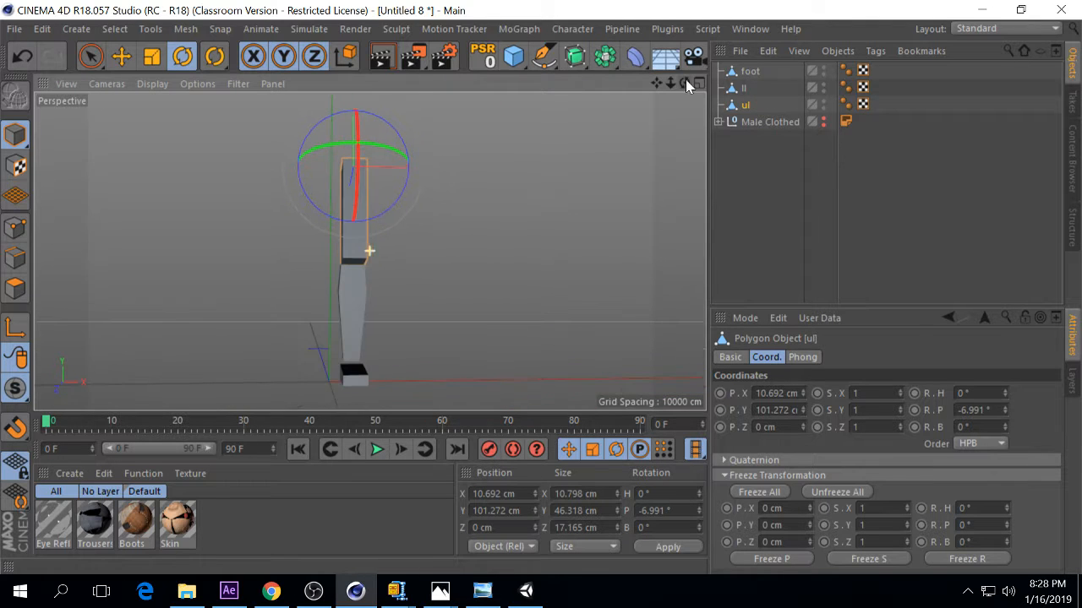
pyautogui.click(751, 71)
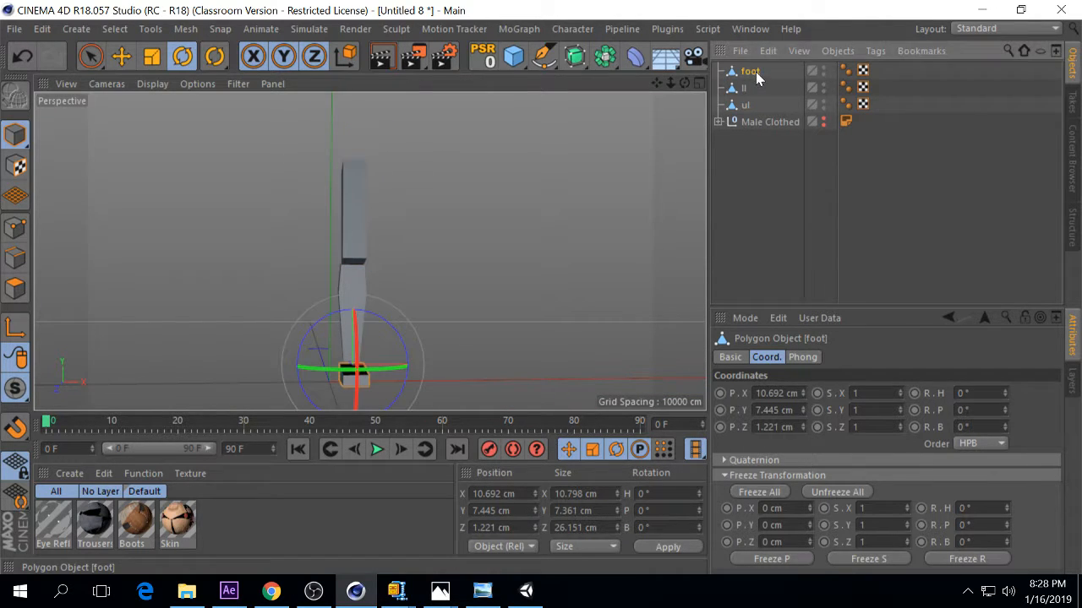
pyautogui.doubleClick(751, 71)
pyautogui.click(745, 72)
pyautogui.write('L')
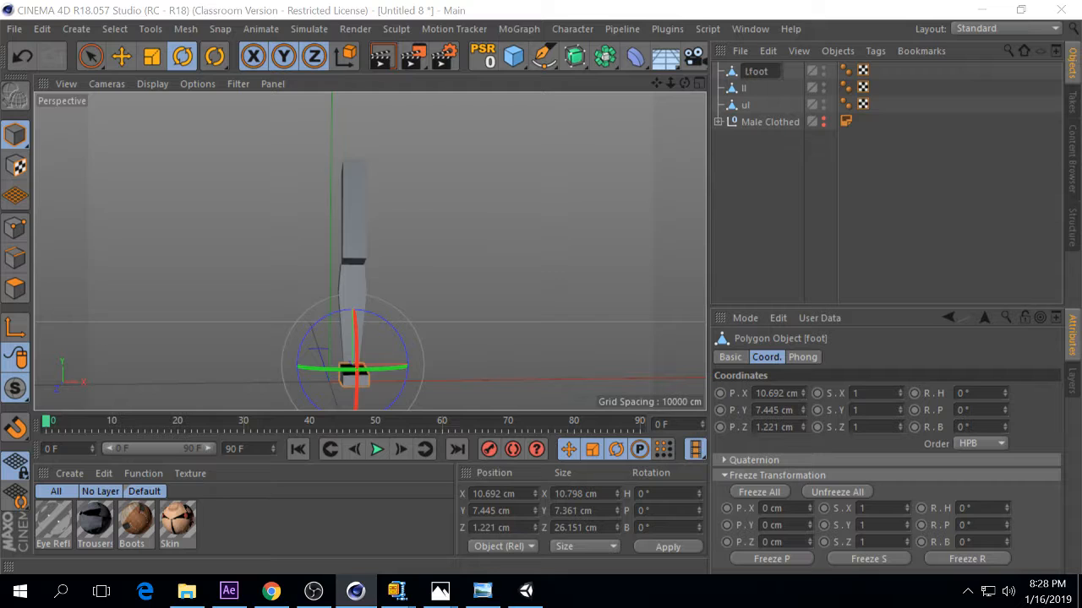
pyautogui.press('Return')
# Step: Rename the lower leg object as "L ll"
pyautogui.click(743, 89)
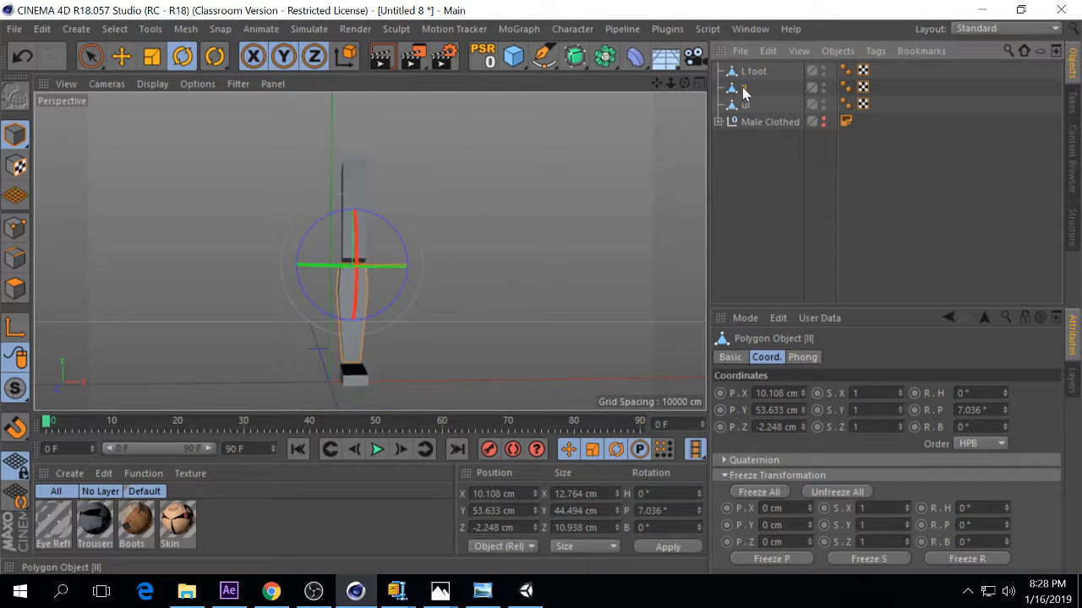
pyautogui.doubleClick(743, 89)
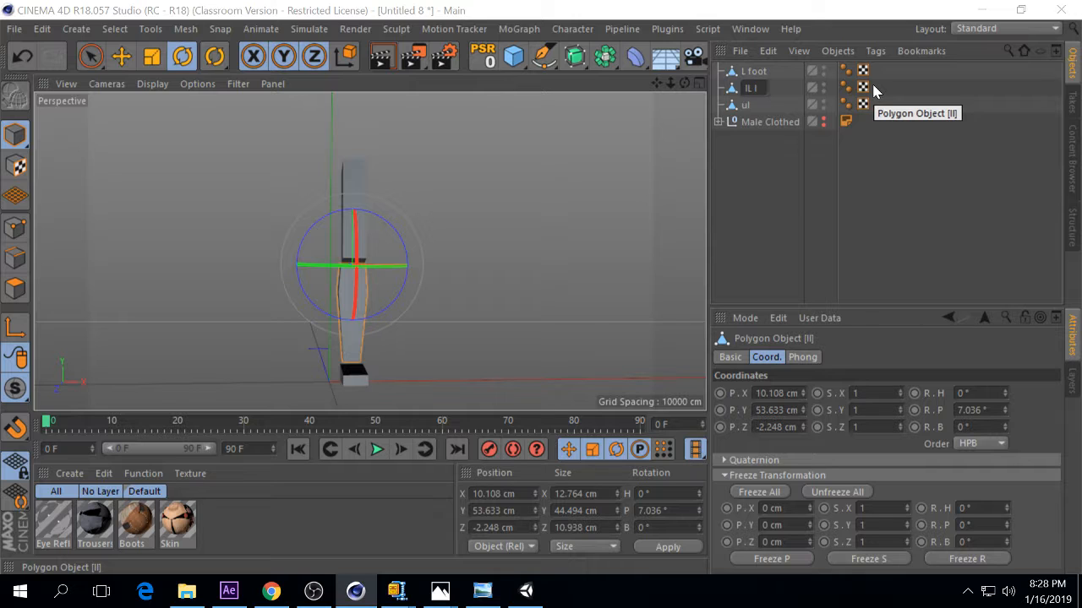
pyautogui.press('BackSpace')
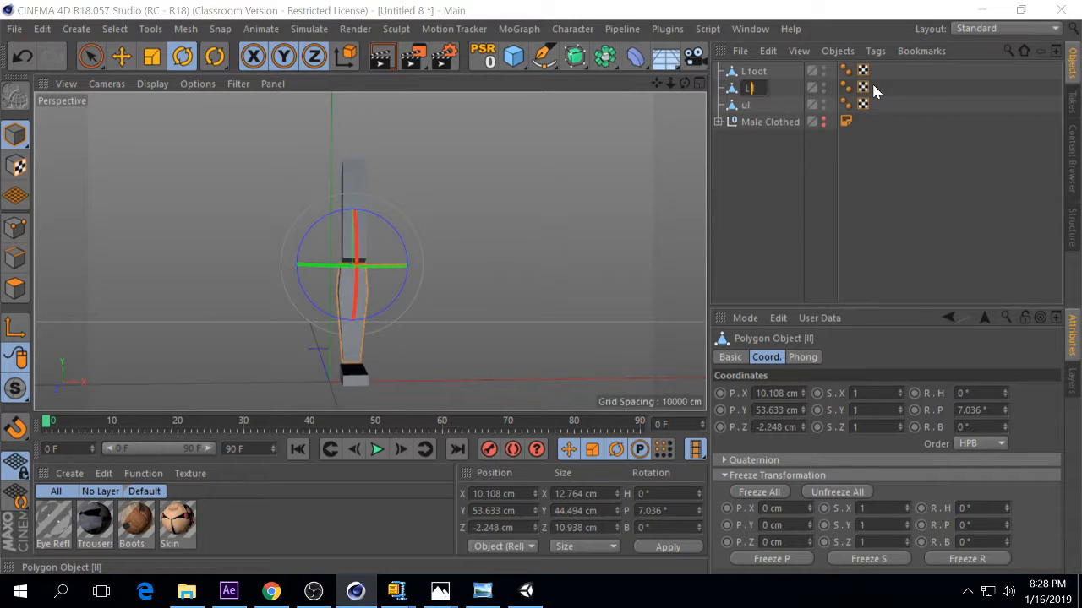
pyautogui.write('L ll')
pyautogui.press('Return')
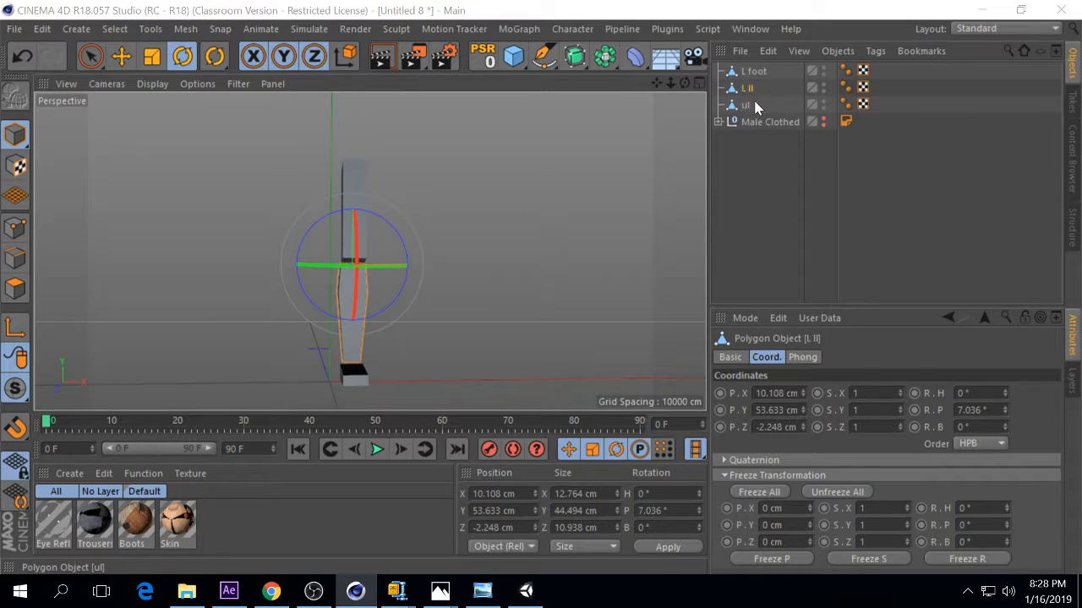
# Step: Rename the upper leg object as "L ul"
pyautogui.click(746, 106)
pyautogui.doubleClick(746, 106)
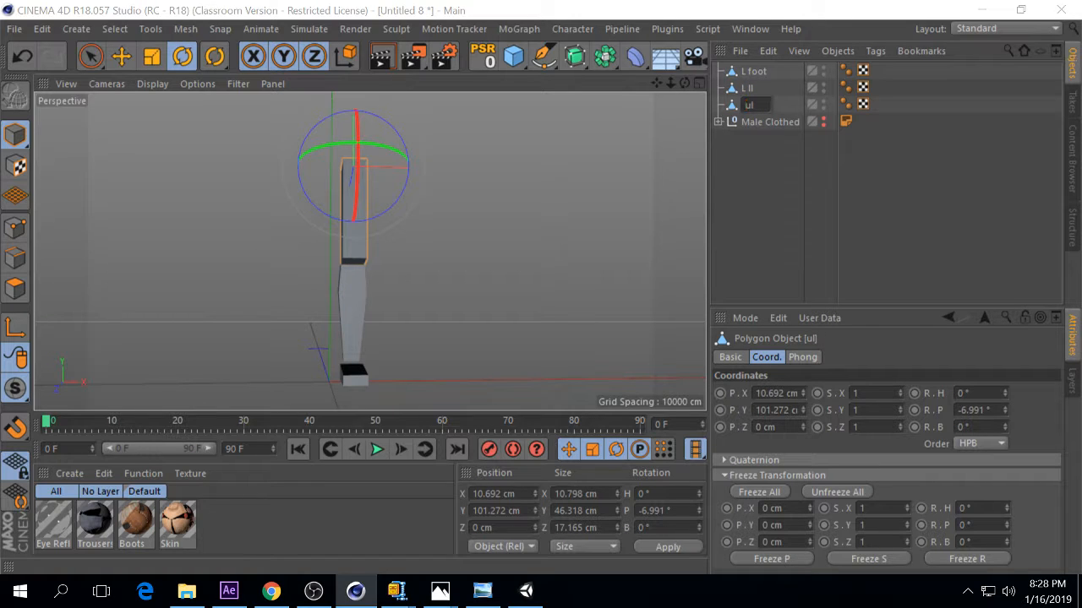
pyautogui.write('L')
pyautogui.press('Return')
pyautogui.moveTo(685, 83); pyautogui.dragTo(558, 77)
pyautogui.click(836, 141)
pyautogui.click(746, 106)
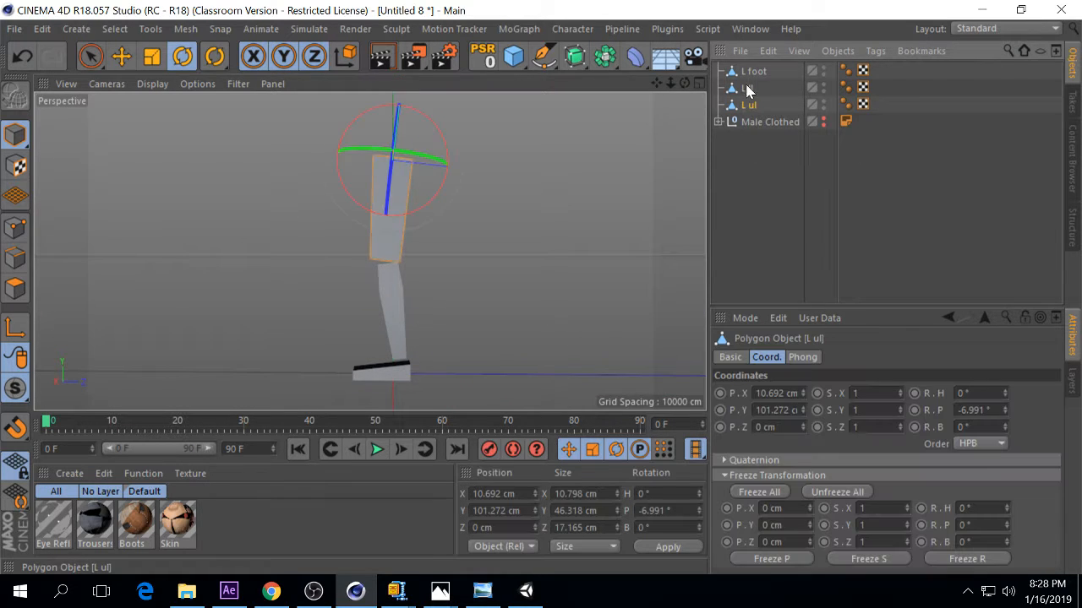
pyautogui.click(748, 88)
pyautogui.click(749, 106)
pyautogui.click(751, 72)
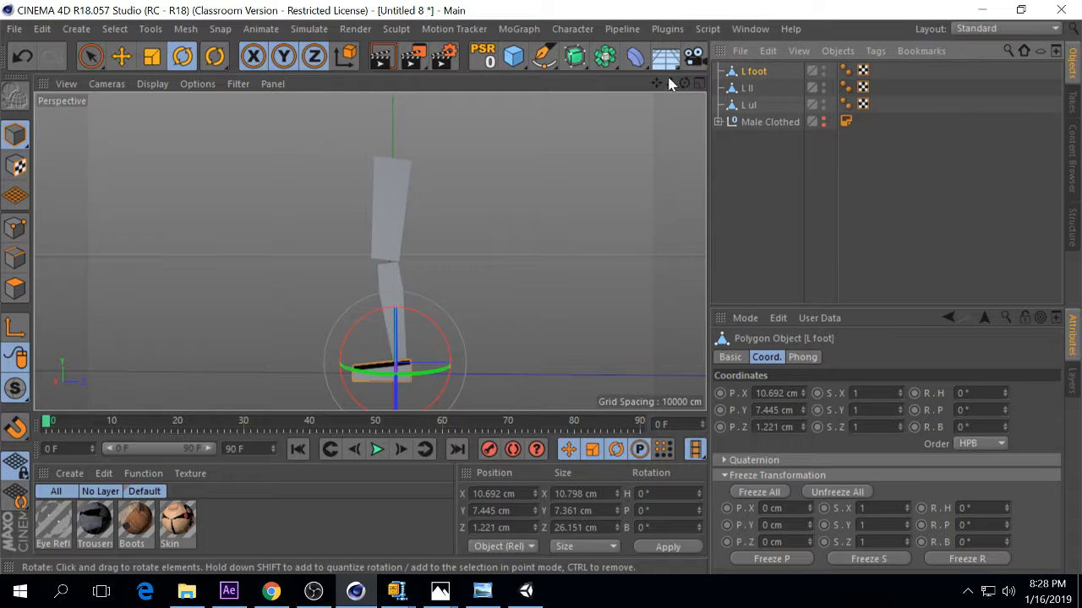
pyautogui.moveTo(685, 85)
pyautogui.mouseDown()
pyautogui.moveTo(667, 106)
pyautogui.moveTo(685, 86)
pyautogui.mouseUp()
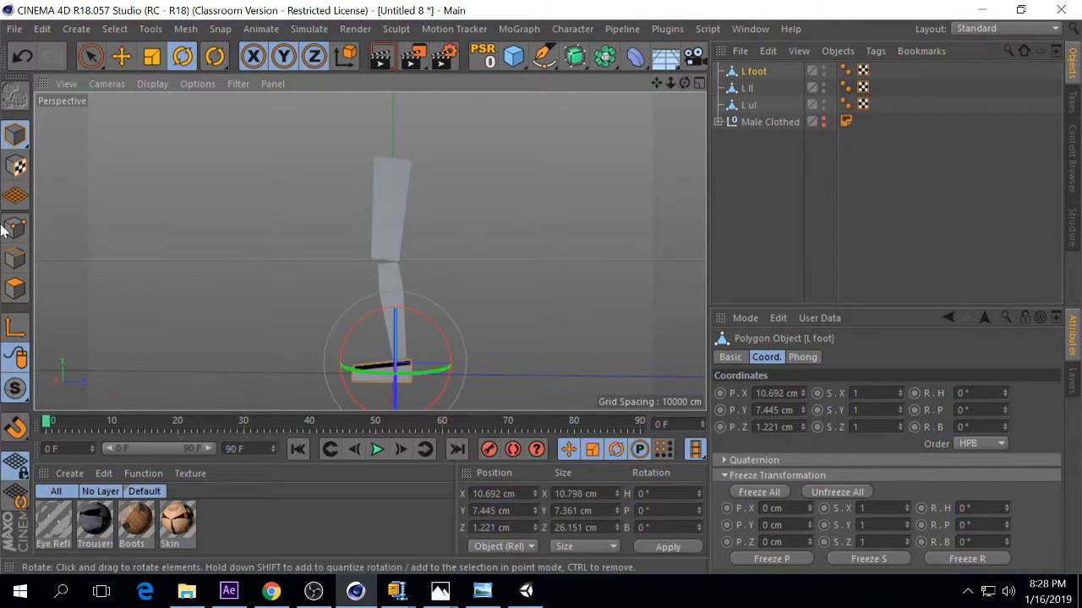
# Step: Build the leg hierarchy by parenting L foot under L ll and L ll under L ul
pyautogui.click(760, 160)
pyautogui.click(752, 103)
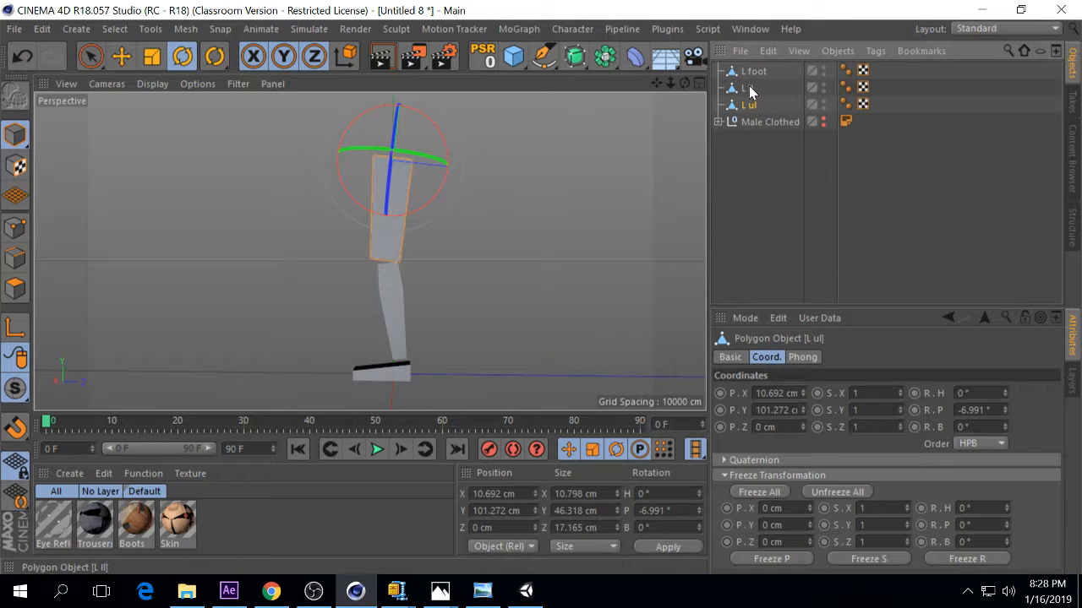
pyautogui.moveTo(750, 89)
pyautogui.mouseDown()
pyautogui.moveTo(763, 109)
pyautogui.moveTo(755, 103)
pyautogui.mouseUp()
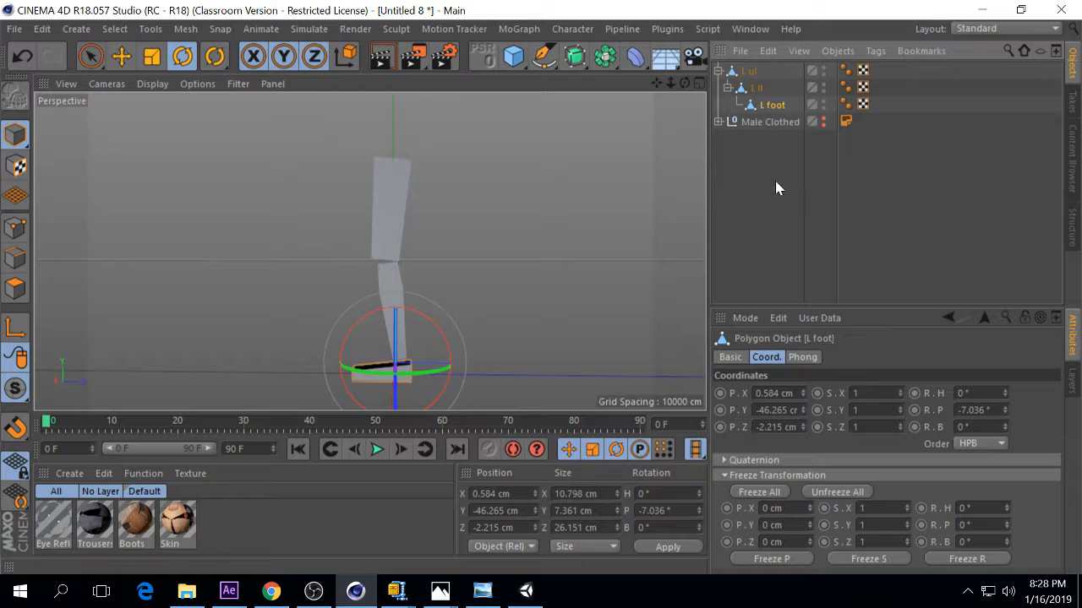
# Step: Freeze all transformations on L ul, L ll and L foot together, and clear the selection
pyautogui.click(775, 188)
pyautogui.click(758, 106)
pyautogui.keyDown('shift'); pyautogui.click(749, 71); pyautogui.keyUp('shift')
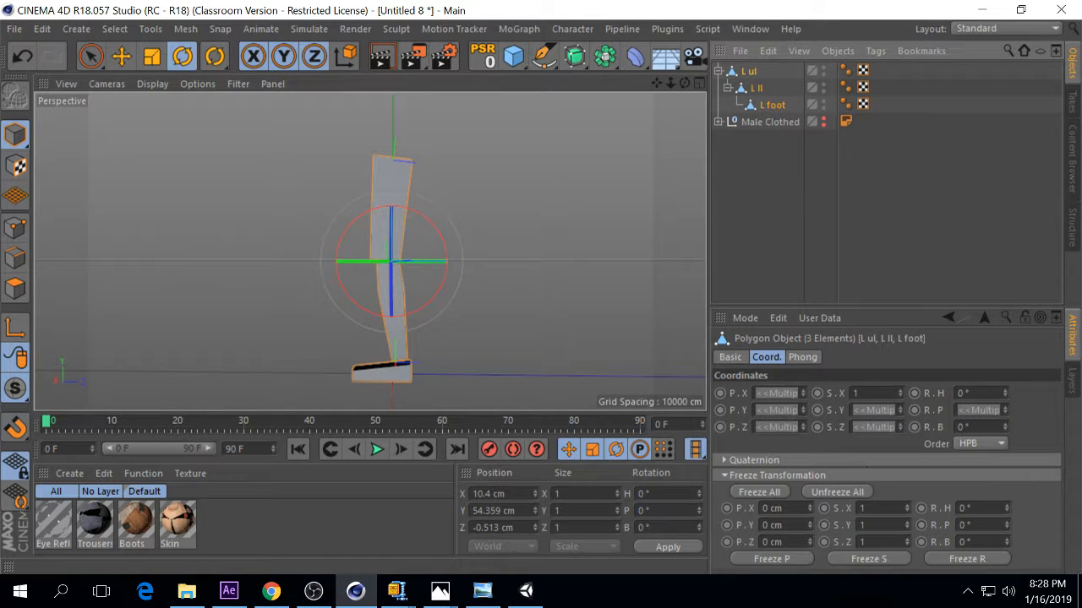
pyautogui.click(782, 490)
pyautogui.click(786, 214)
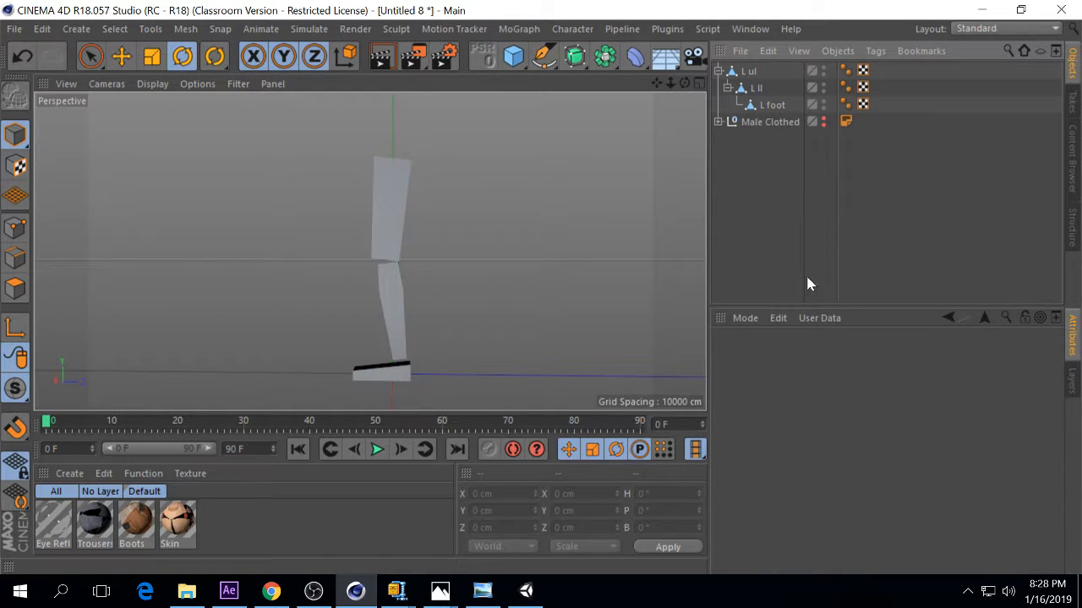
# Step: Create an IK chain from L ul, L ll and L foot, and open the properties of its IK tag
pyautogui.moveTo(686, 83); pyautogui.dragTo(622, 58)
pyautogui.moveTo(685, 83)
pyautogui.mouseDown()
pyautogui.moveTo(757, 91)
pyautogui.moveTo(782, 158)
pyautogui.mouseUp()
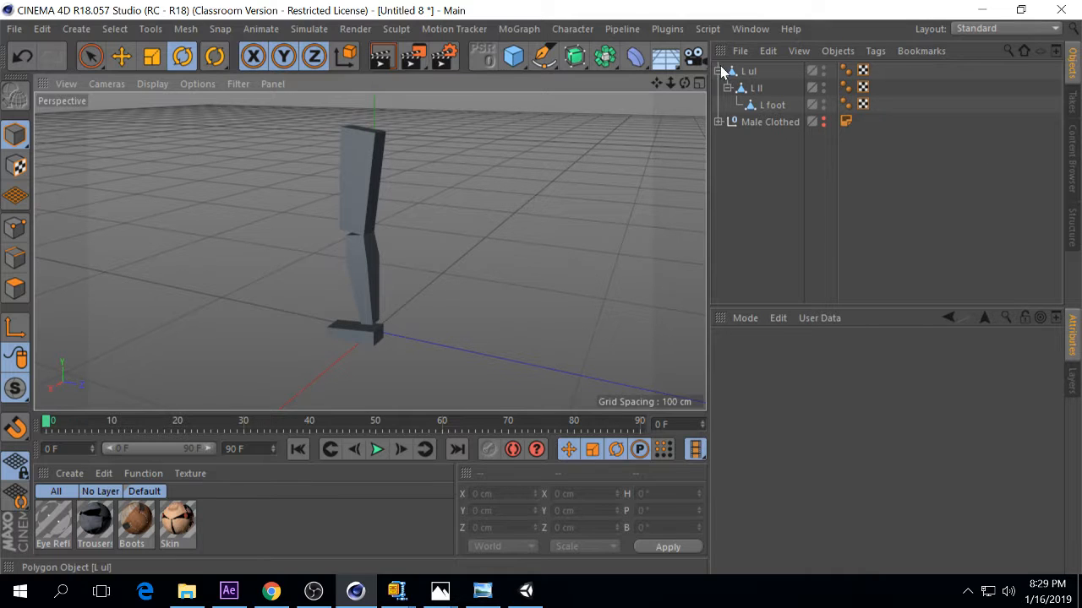
pyautogui.click(769, 105)
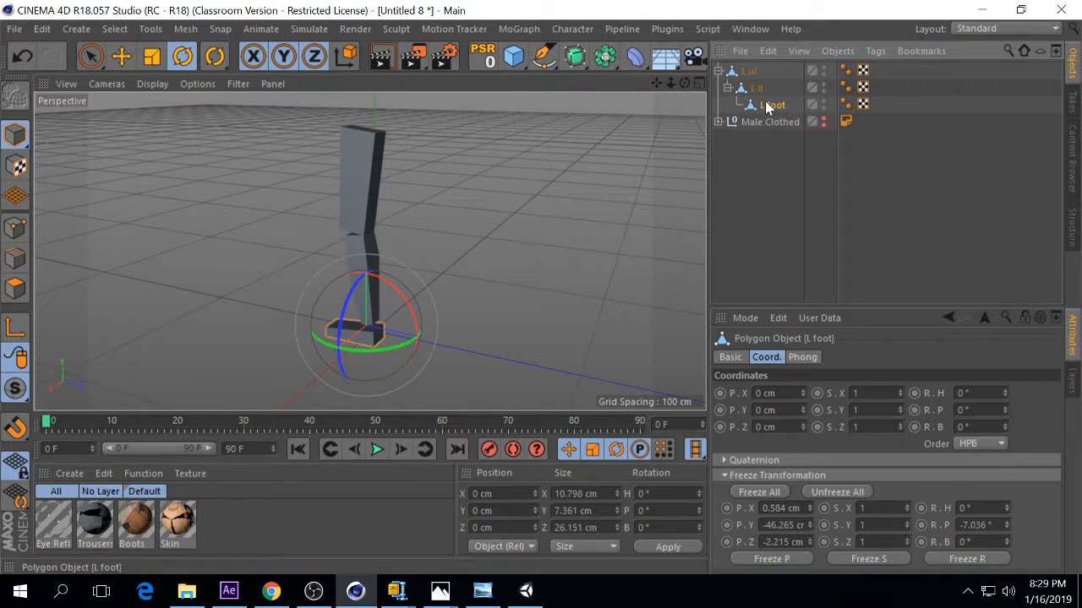
pyautogui.keyDown('shift'); pyautogui.click(747, 73); pyautogui.keyUp('shift')
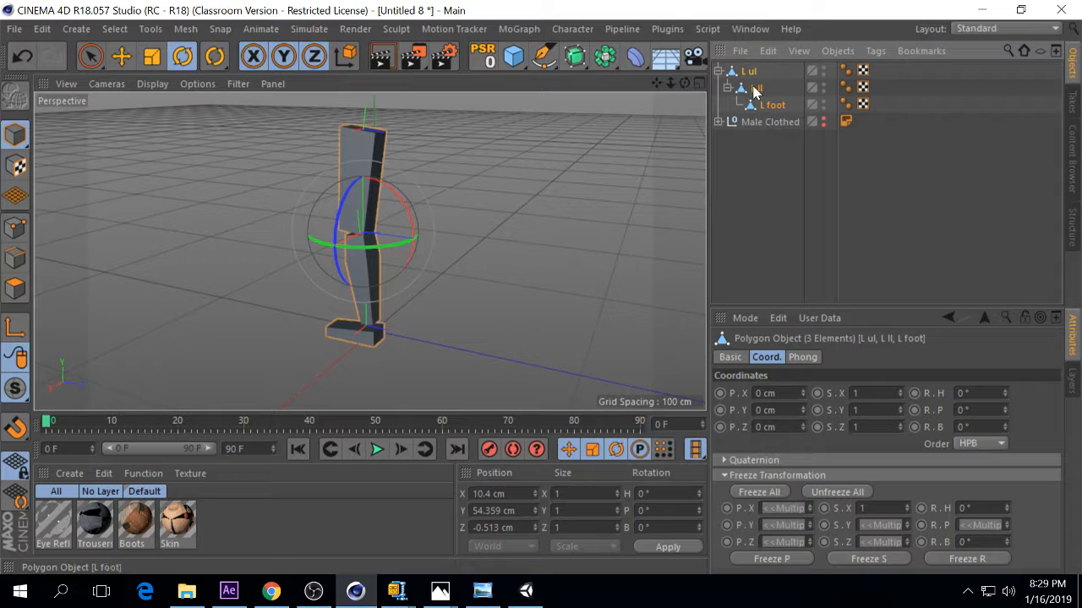
pyautogui.click(574, 31)
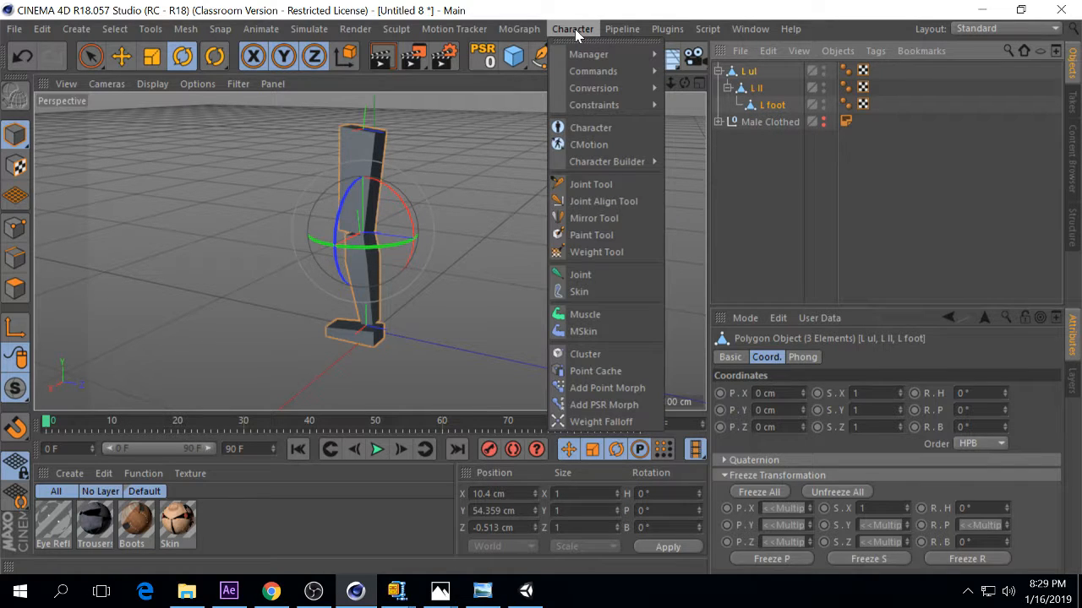
pyautogui.moveTo(578, 73)
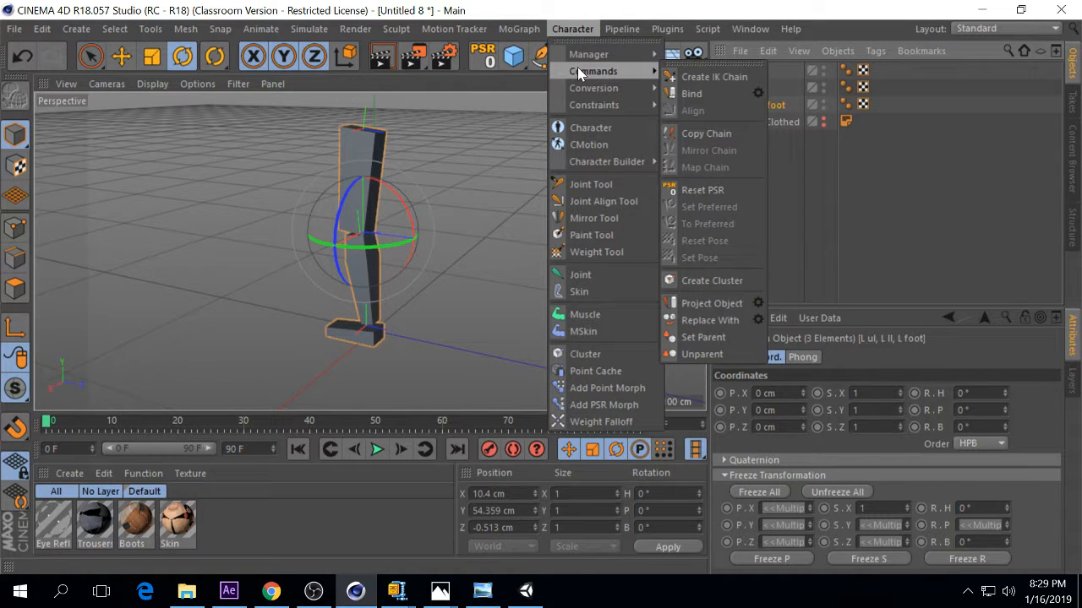
pyautogui.click(730, 78)
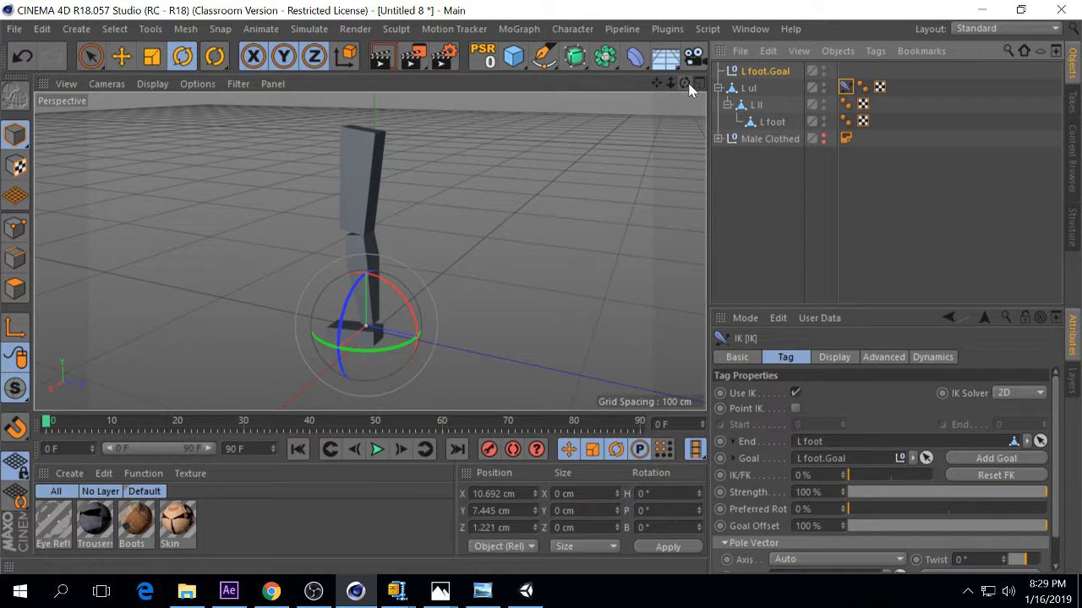
pyautogui.click(748, 88)
pyautogui.click(845, 87)
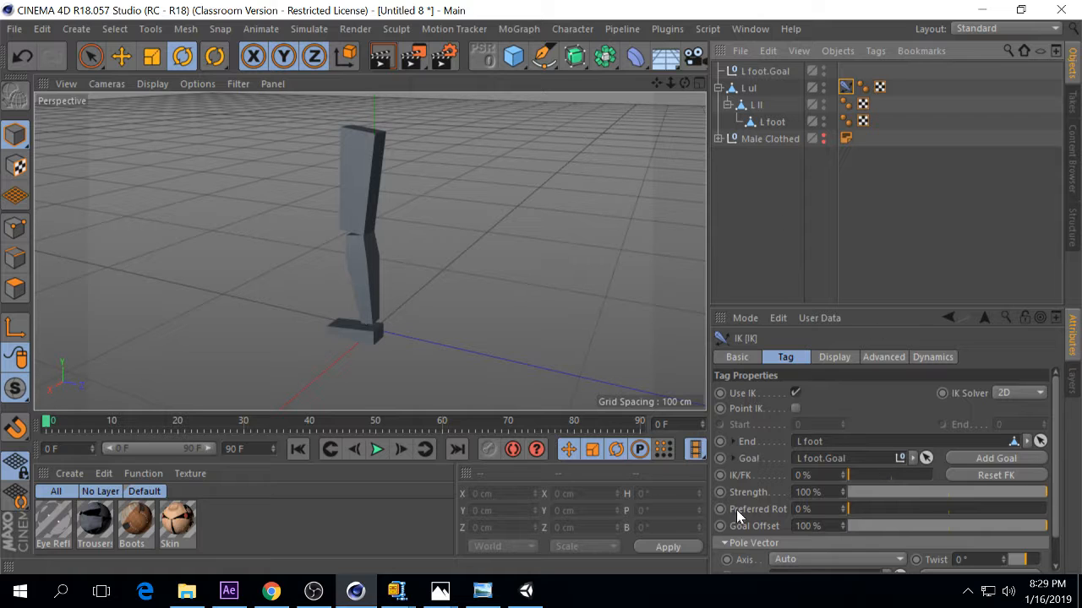
# Step: Test the leg's bend by moving L foot.Goal upward to about Y 54.5 cm and Z 9.7 cm, and undo the move
pyautogui.click(772, 71)
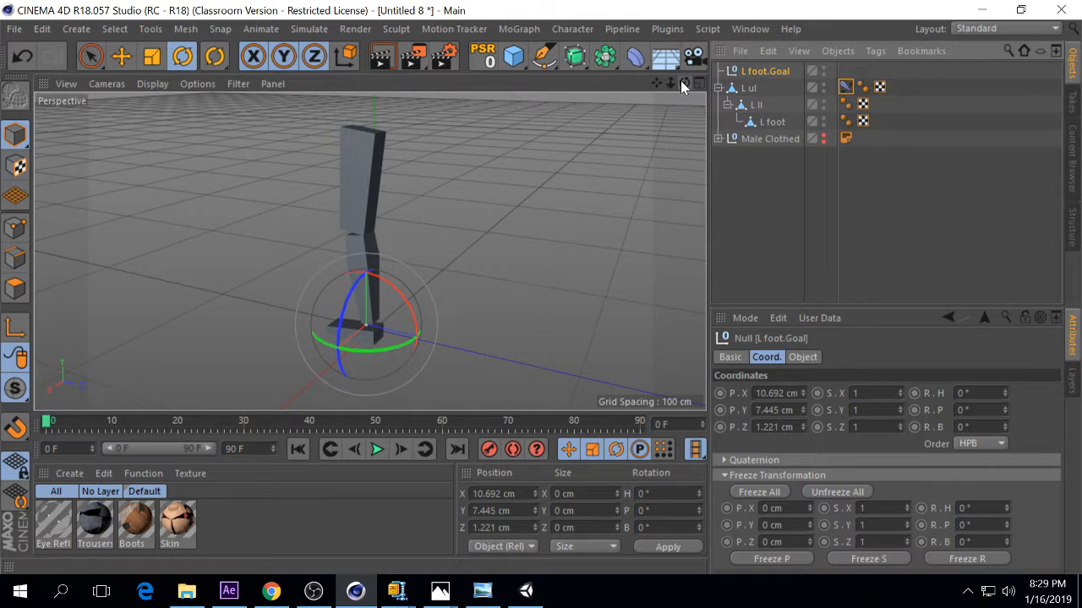
pyautogui.moveTo(681, 80); pyautogui.dragTo(643, 252)
pyautogui.press('e')
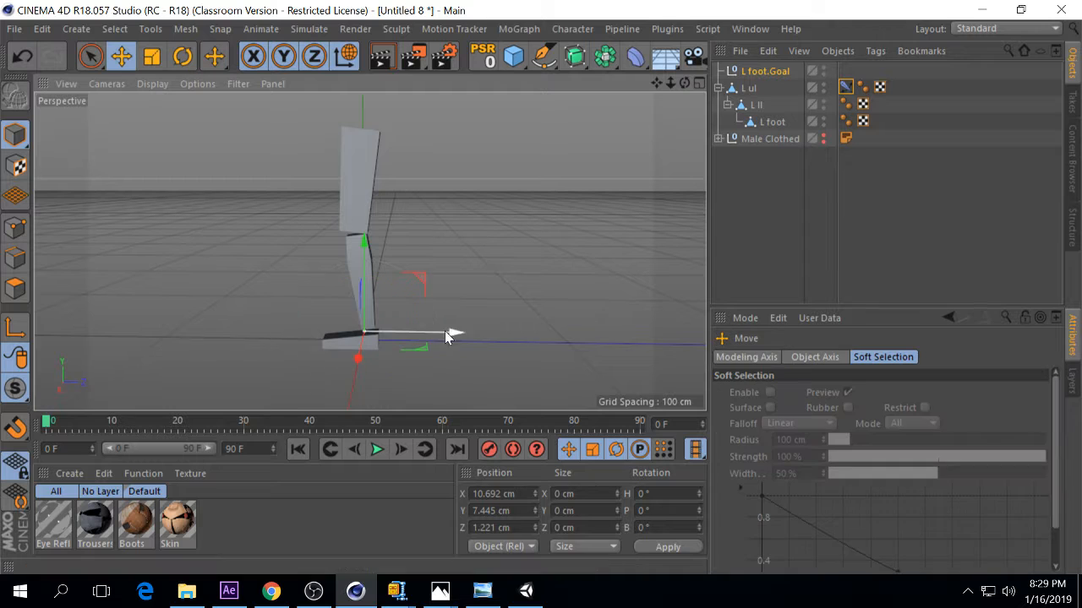
pyautogui.moveTo(422, 284); pyautogui.dragTo(368, 266)
pyautogui.hotkey('ctrl', 'z')
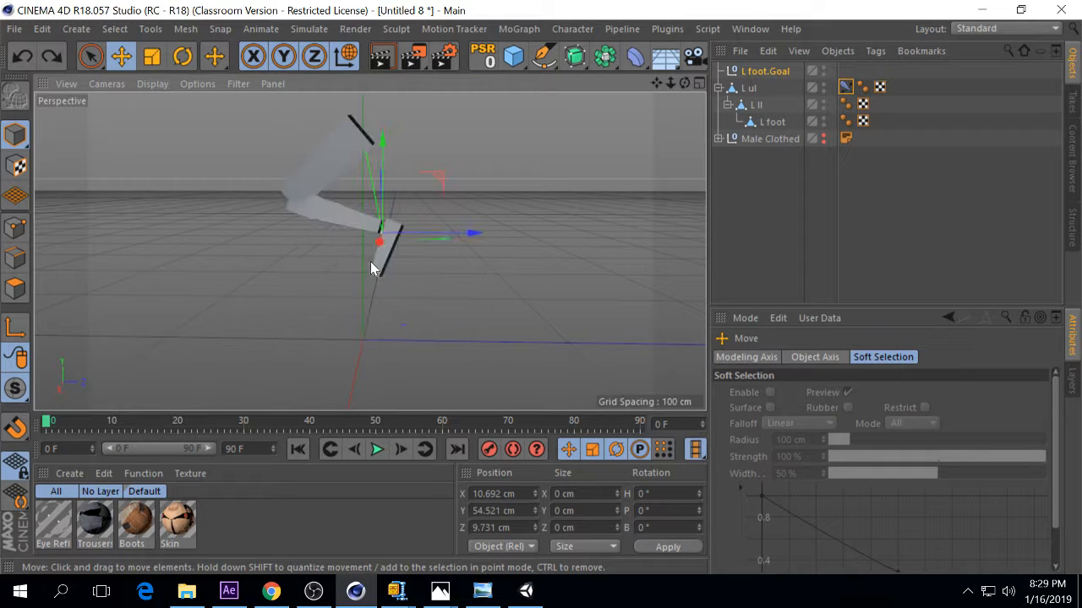
pyautogui.hotkey('ctrl', 'z')
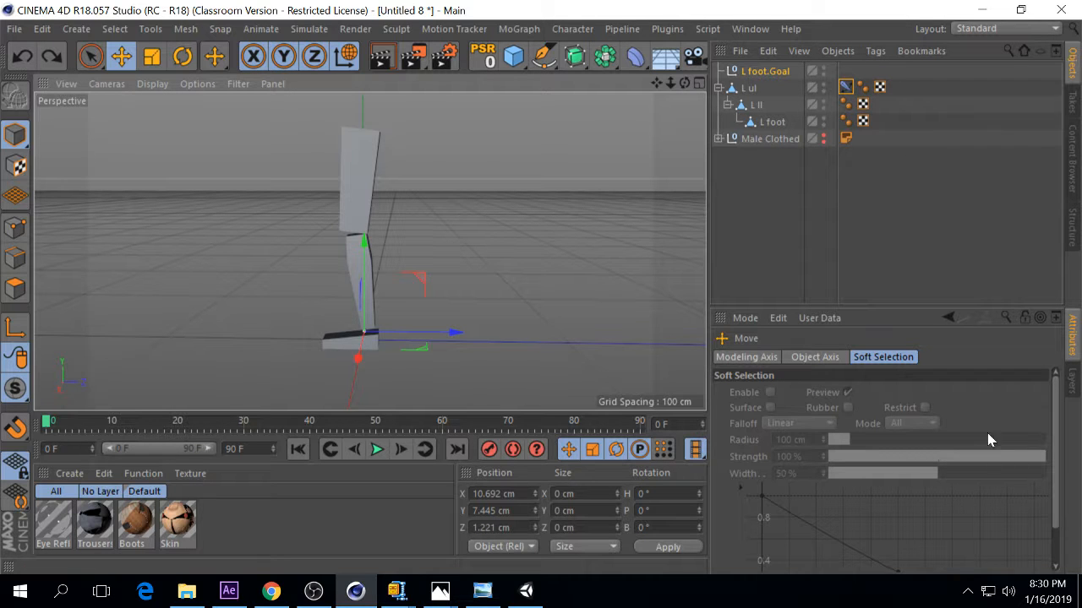
# Step: Try a pole vector Twist of about -65° in the IK tag, undo it, and reopen the tag's properties
pyautogui.click(845, 87)
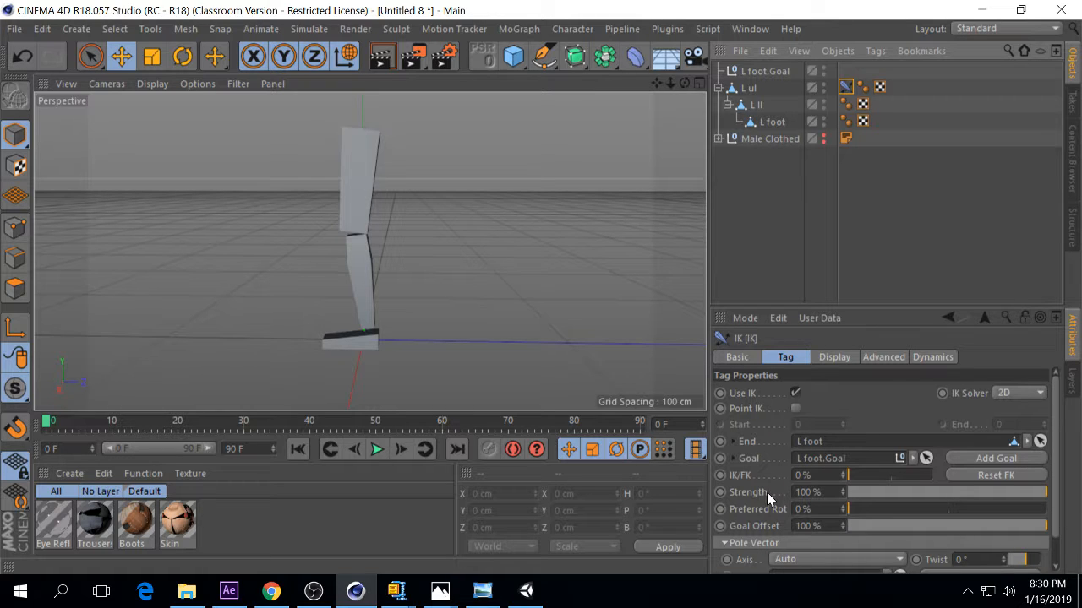
pyautogui.scroll(-2, 764, 526)
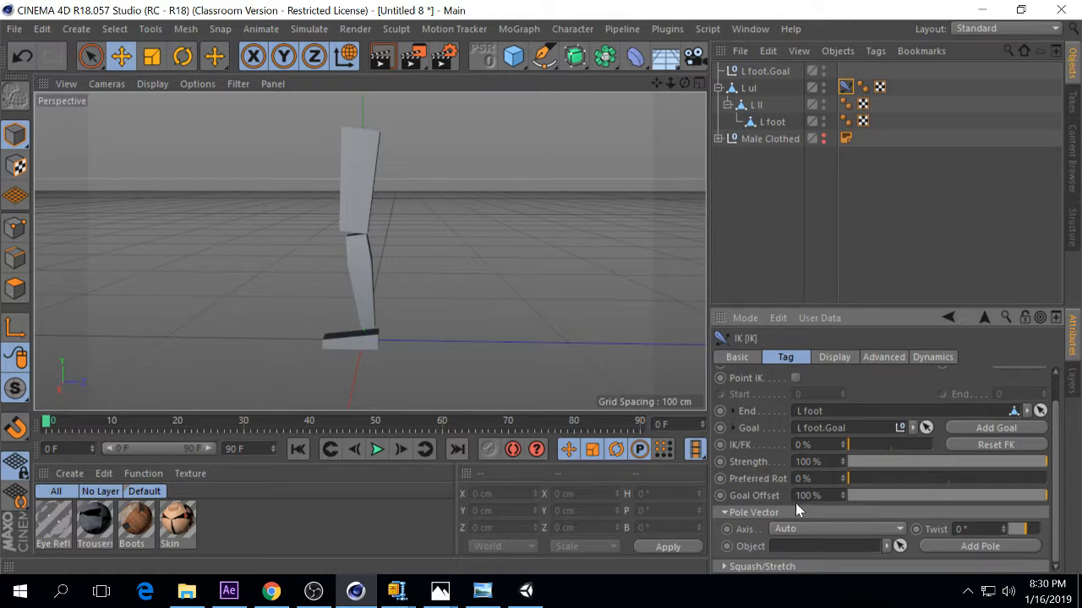
pyautogui.scroll(2, 765, 535)
pyautogui.scroll(-2, 765, 536)
pyautogui.moveTo(1018, 531); pyautogui.dragTo(1020, 529)
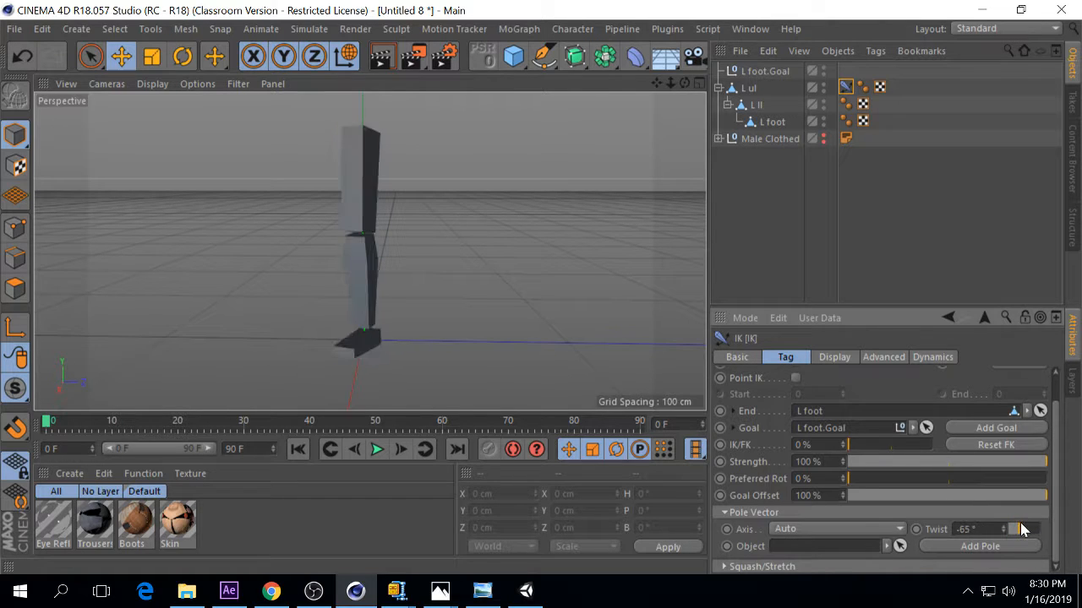
pyautogui.hotkey('ctrl', 'z')
pyautogui.hotkey('ctrl', 'z')
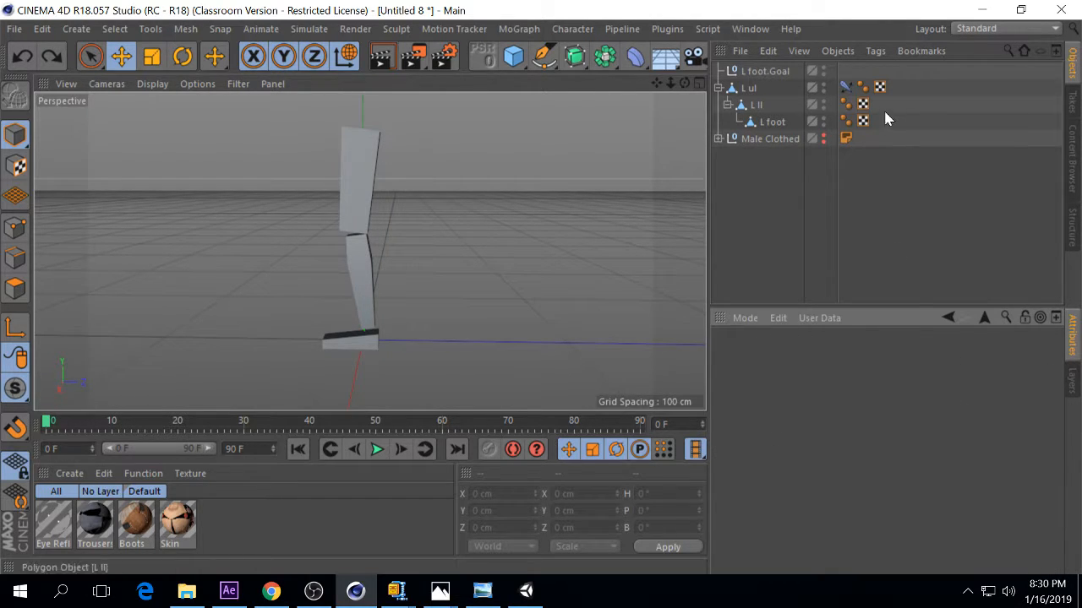
pyautogui.click(847, 87)
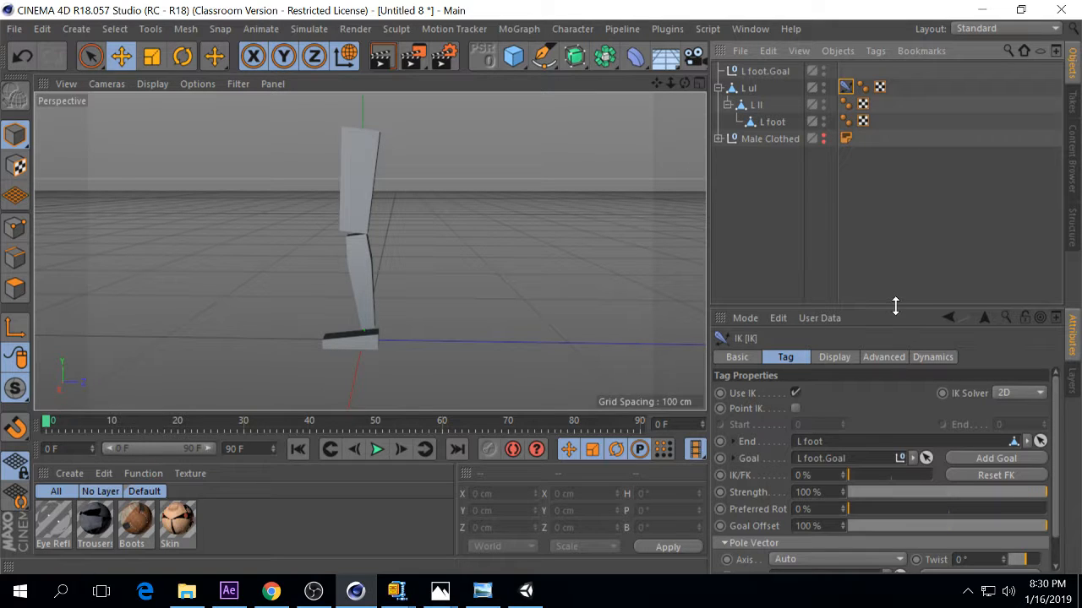
# Step: Select L foot through L ul in the hierarchy and point out the Create IK Chain command used for the leg
pyautogui.moveTo(895, 306); pyautogui.dragTo(895, 308)
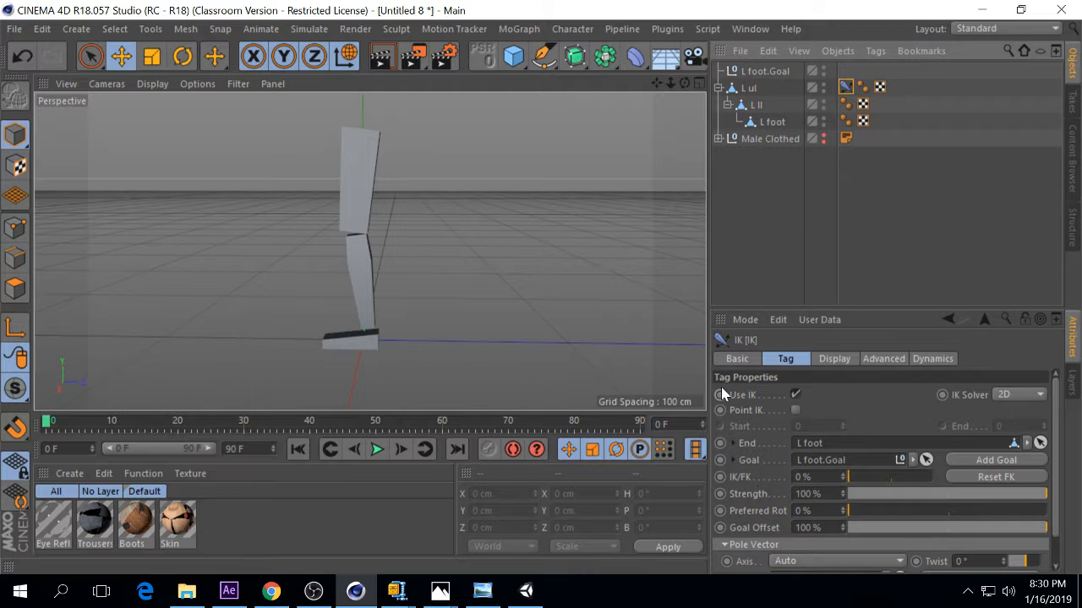
pyautogui.click(770, 123)
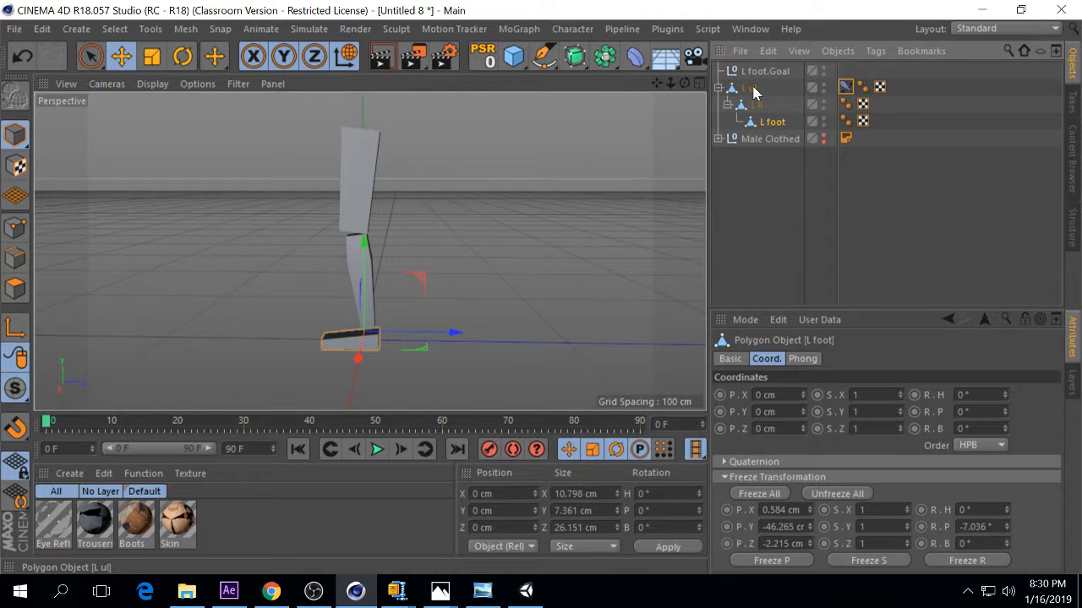
pyautogui.keyDown('shift'); pyautogui.click(755, 91); pyautogui.keyUp('shift')
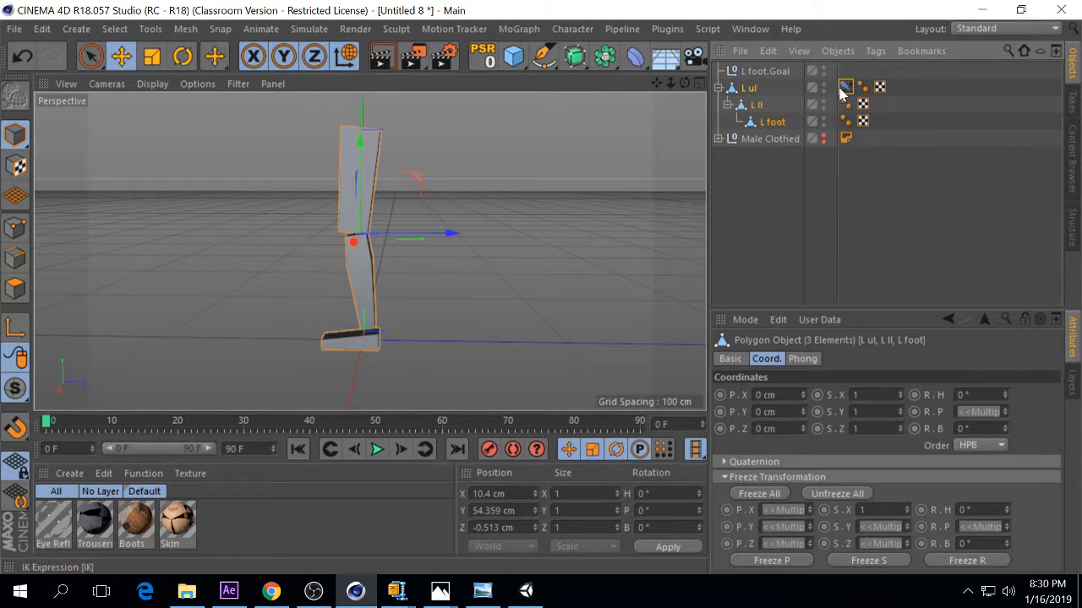
pyautogui.click(575, 30)
pyautogui.moveTo(591, 71)
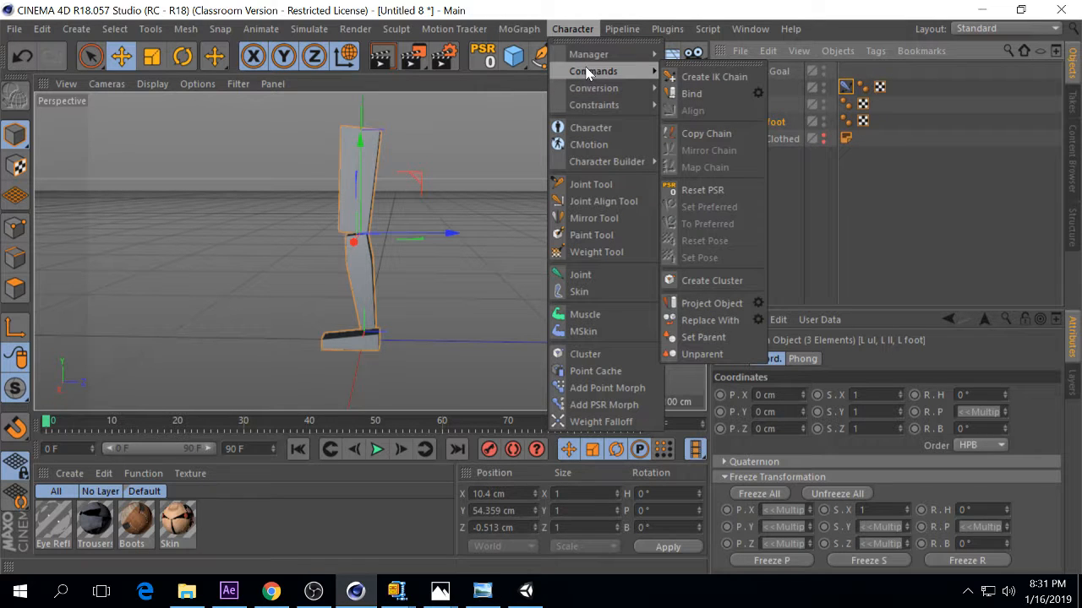
pyautogui.click(714, 77)
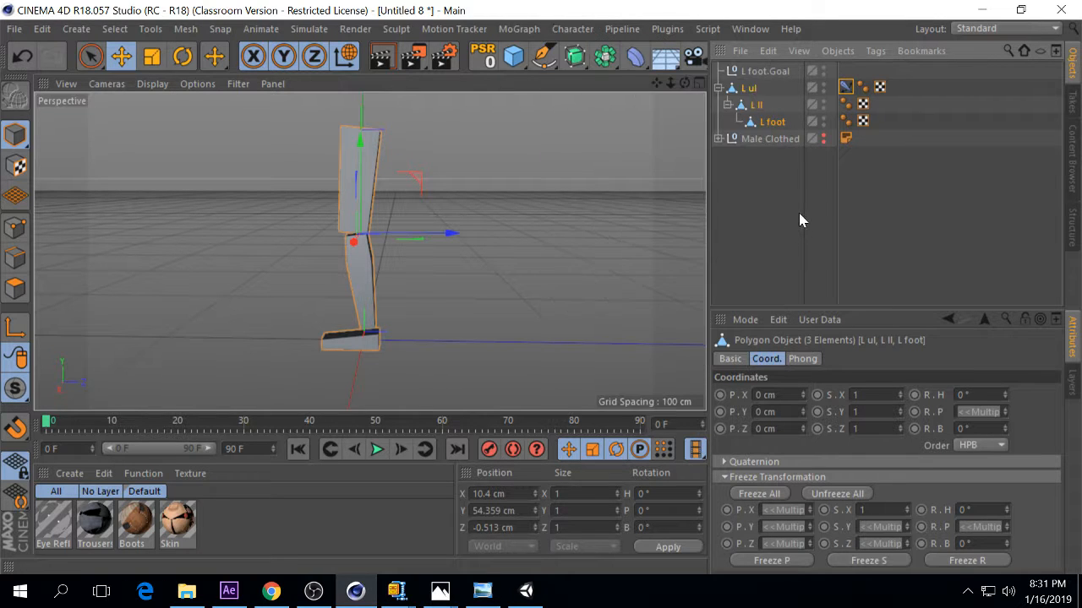
# Step: Test the IK by moving L foot.Goal, undo the move, and collapse the L ul hierarchy
pyautogui.moveTo(420, 272); pyautogui.dragTo(392, 246)
pyautogui.hotkey('ctrl', 'z')
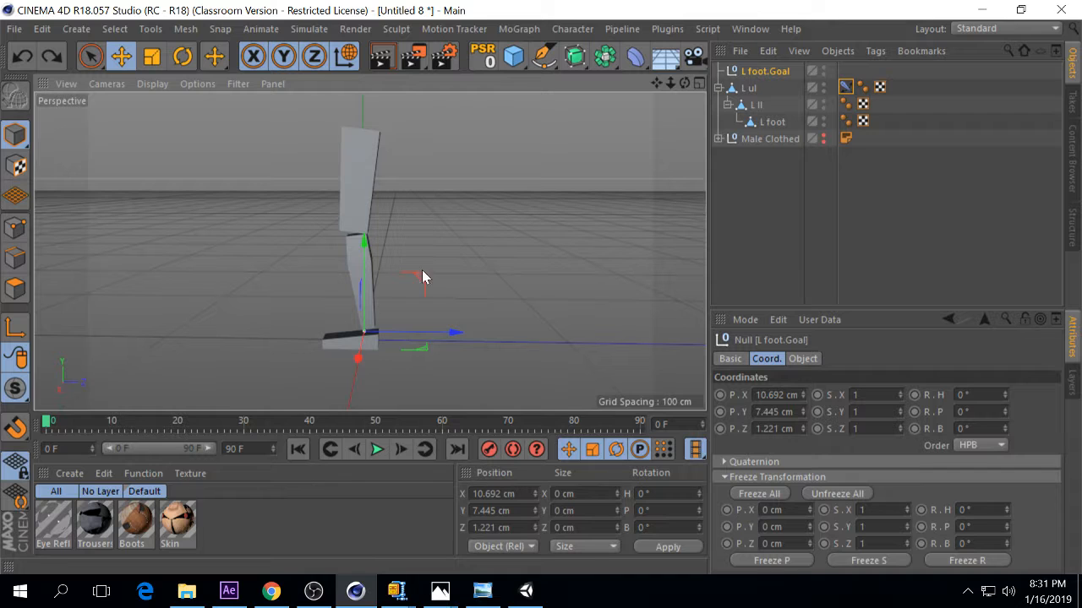
pyautogui.click(718, 87)
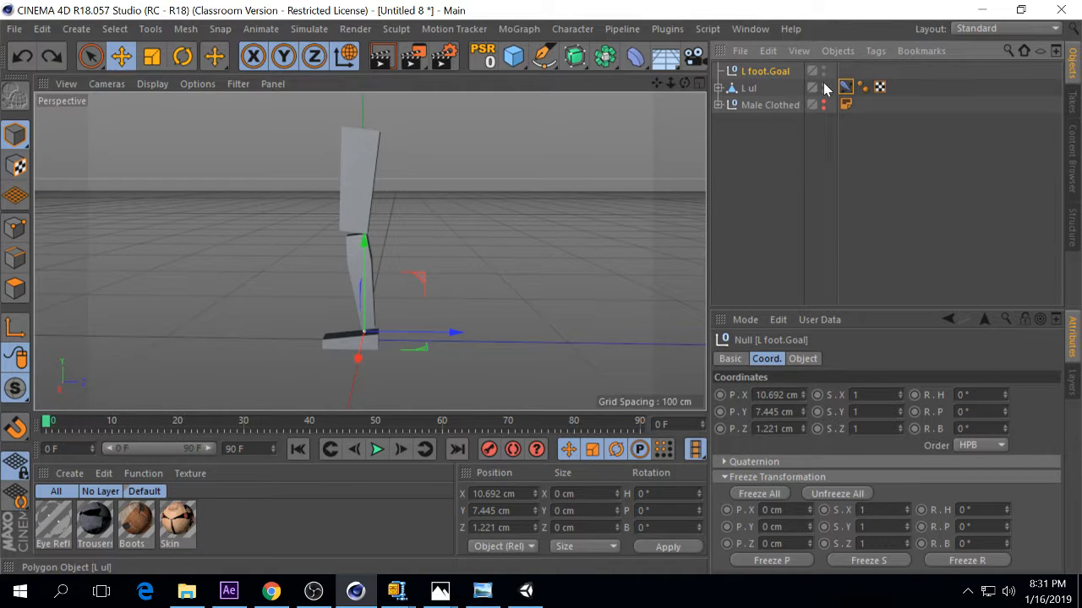
pyautogui.doubleClick(823, 84)
pyautogui.click(823, 84)
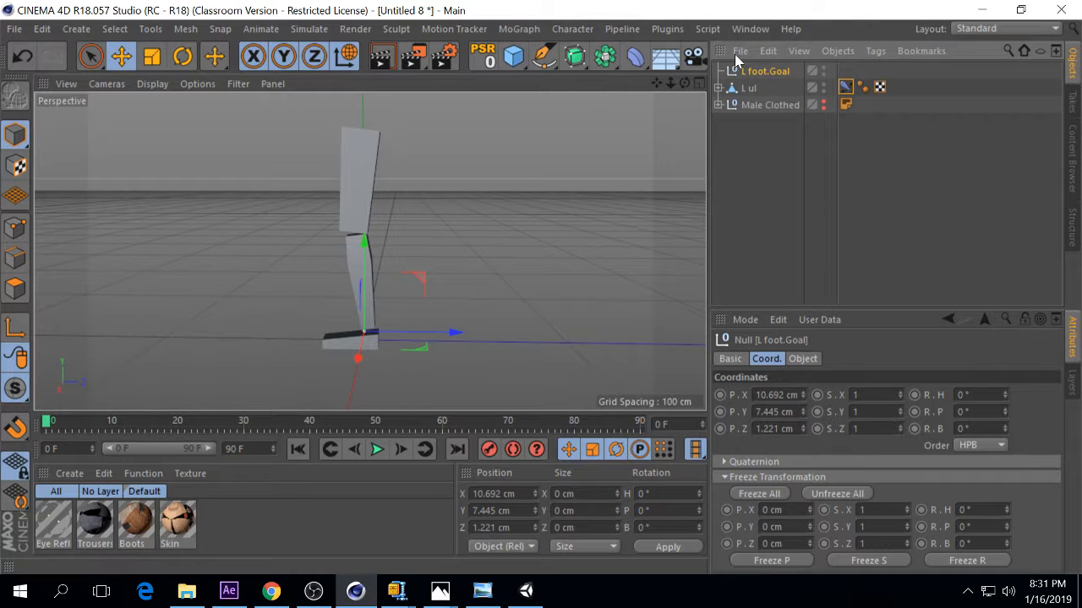
# Step: Keyframe L foot.Goal at frame 0, and again at frame 22 with it moved to about Y 31.3 cm and Z -15.2 cm
pyautogui.click(487, 450)
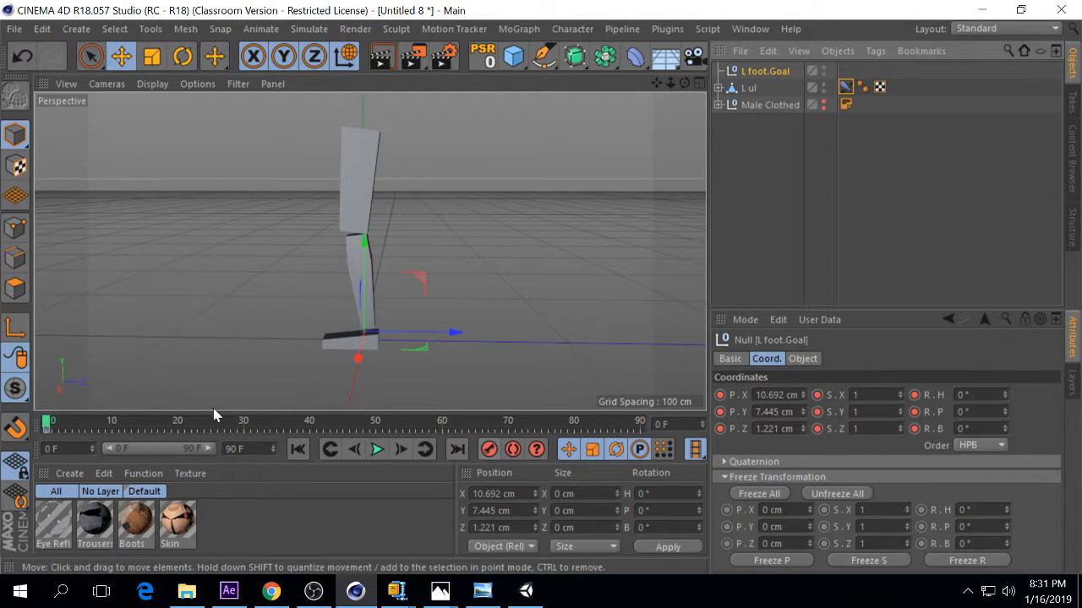
pyautogui.moveTo(179, 422); pyautogui.dragTo(191, 422)
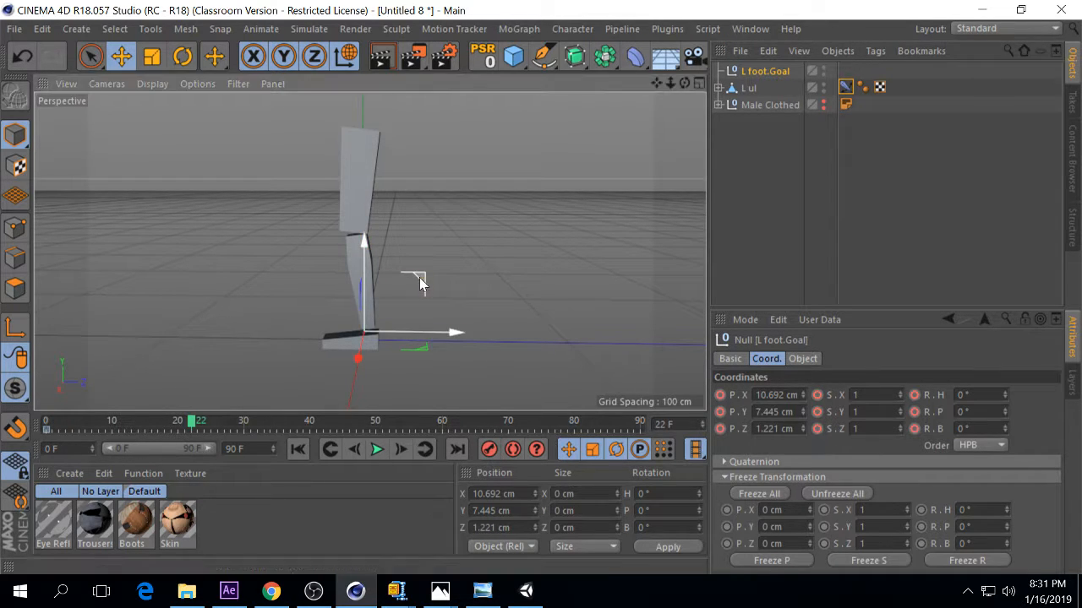
pyautogui.moveTo(420, 285); pyautogui.dragTo(385, 229)
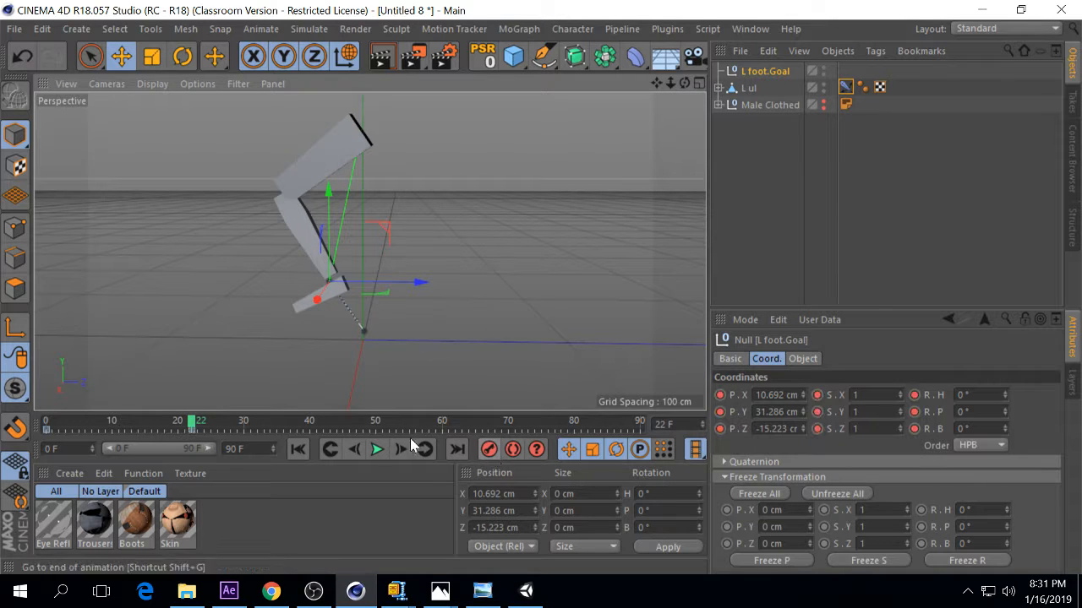
# Step: At frame 90, move L foot.Goal up and well behind the leg and record a keyframe
pyautogui.moveTo(191, 423); pyautogui.dragTo(640, 409)
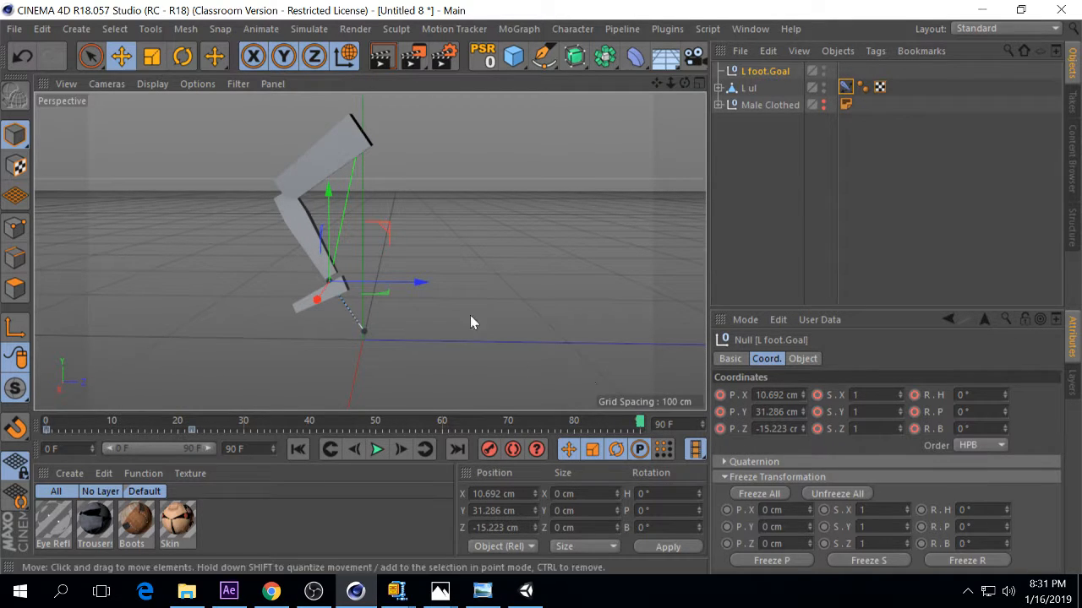
pyautogui.moveTo(389, 243); pyautogui.dragTo(543, 196)
pyautogui.click(490, 449)
# Step: Scrub and play the leg animation to check the motion, stop it, and return to the start
pyautogui.moveTo(540, 420); pyautogui.dragTo(73, 421)
pyautogui.click(377, 449)
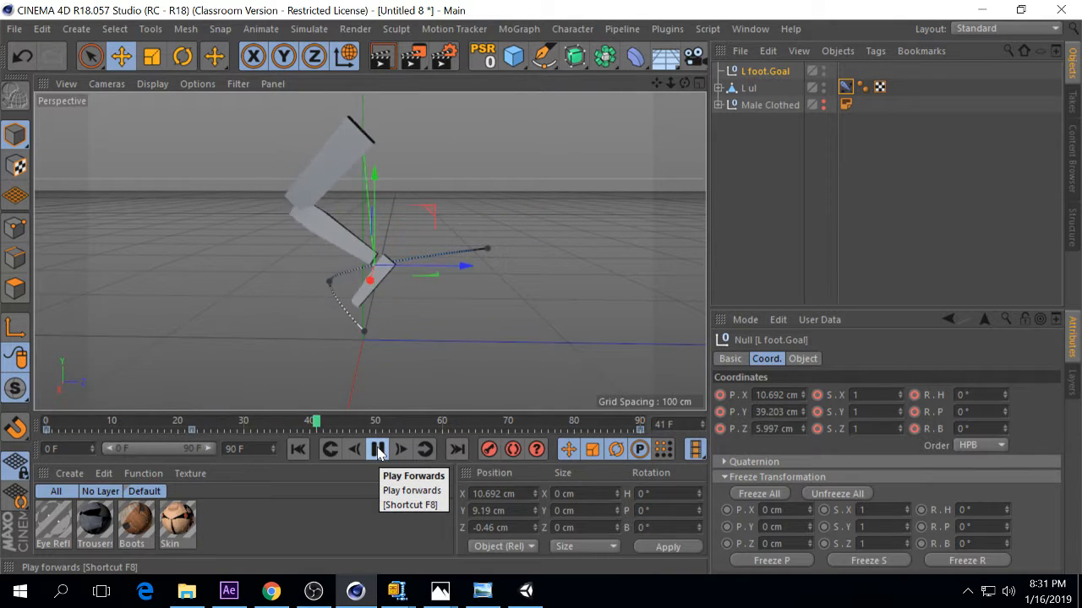
pyautogui.click(377, 450)
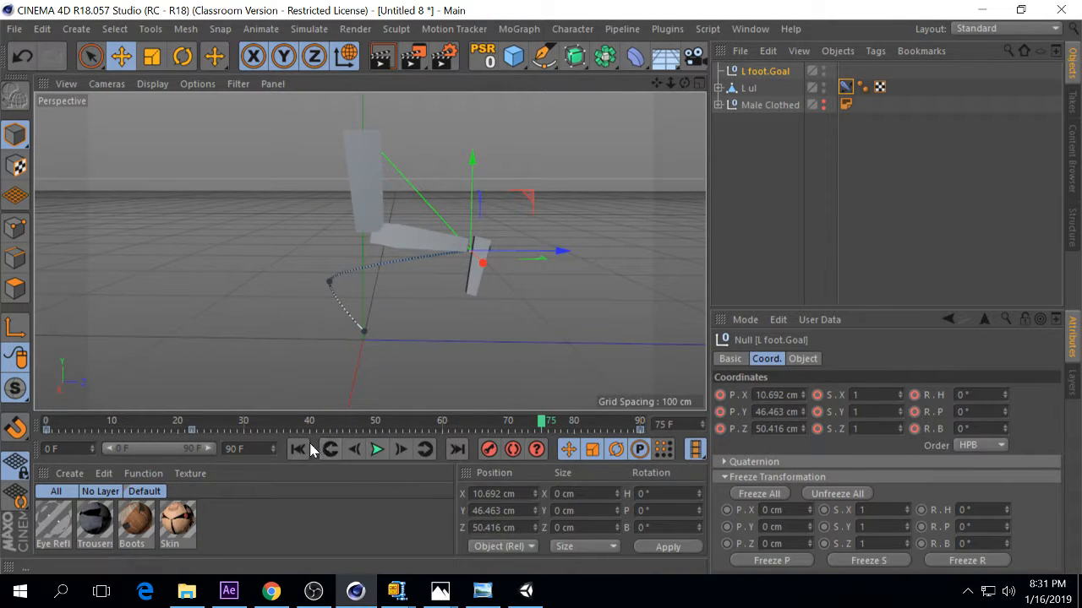
pyautogui.click(299, 450)
# Step: At frame 22, test rotating L foot.Goal with the Rotate tool, including a pitch of about 11.8°, and undo the rotations
pyautogui.moveTo(143, 418); pyautogui.dragTo(193, 420)
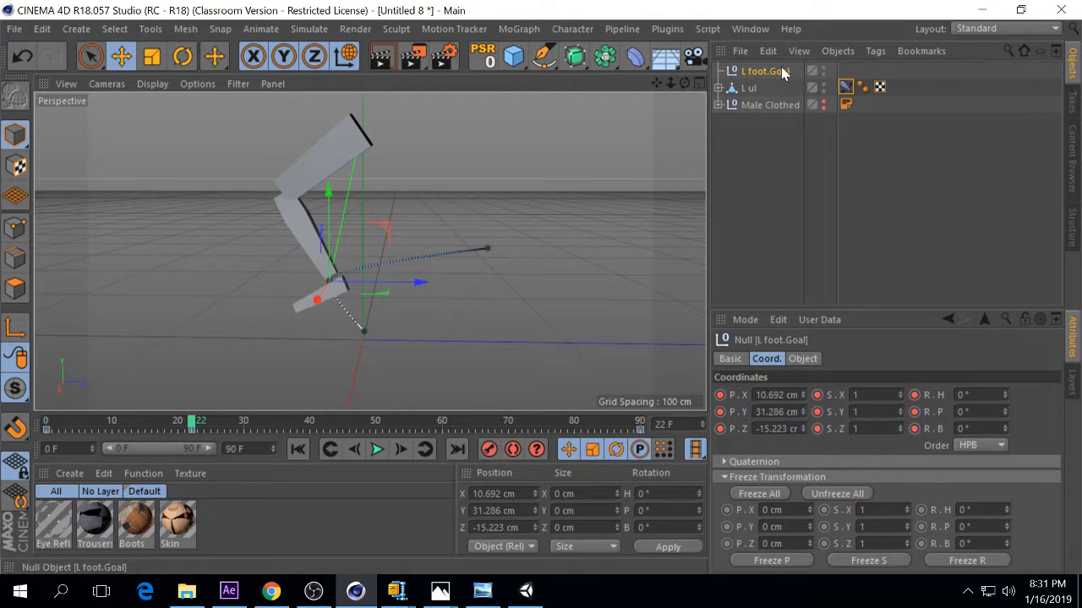
pyautogui.press('r')
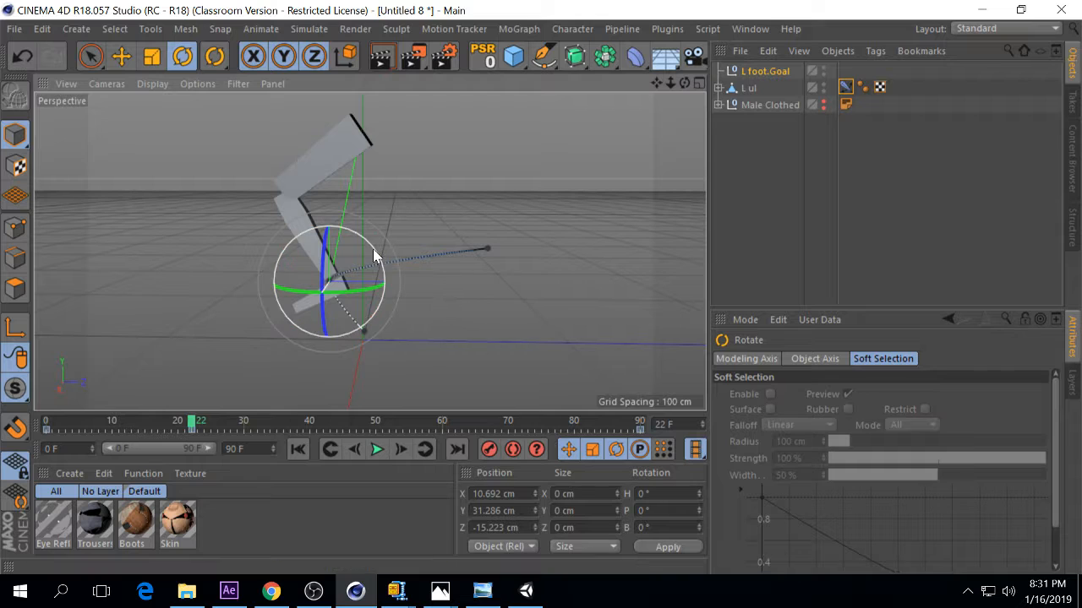
pyautogui.moveTo(374, 248)
pyautogui.mouseDown()
pyautogui.moveTo(349, 221)
pyautogui.moveTo(364, 241)
pyautogui.mouseUp()
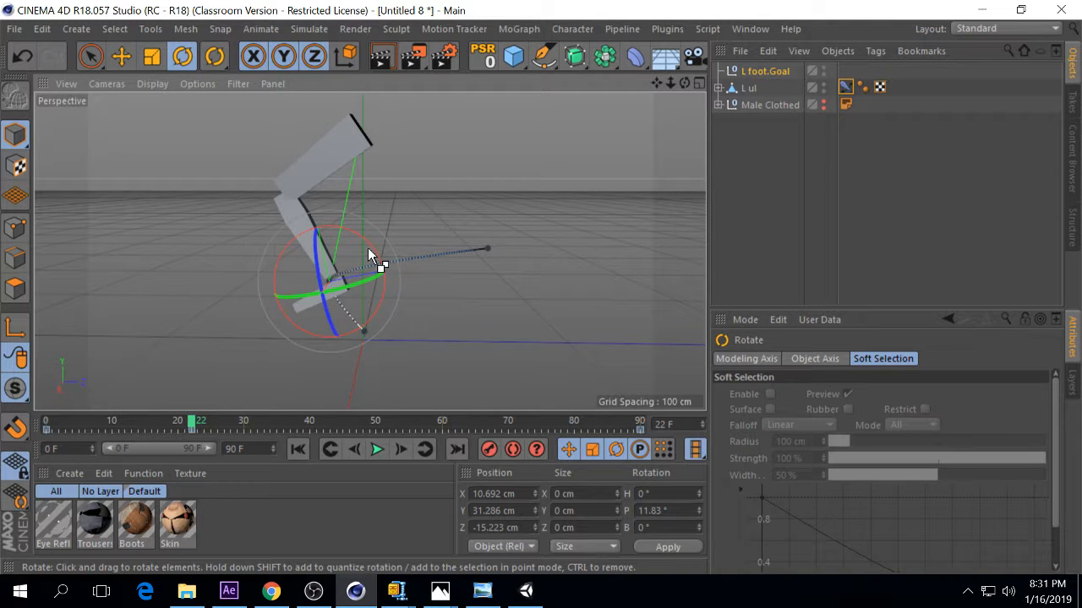
pyautogui.hotkey('ctrl', 'z')
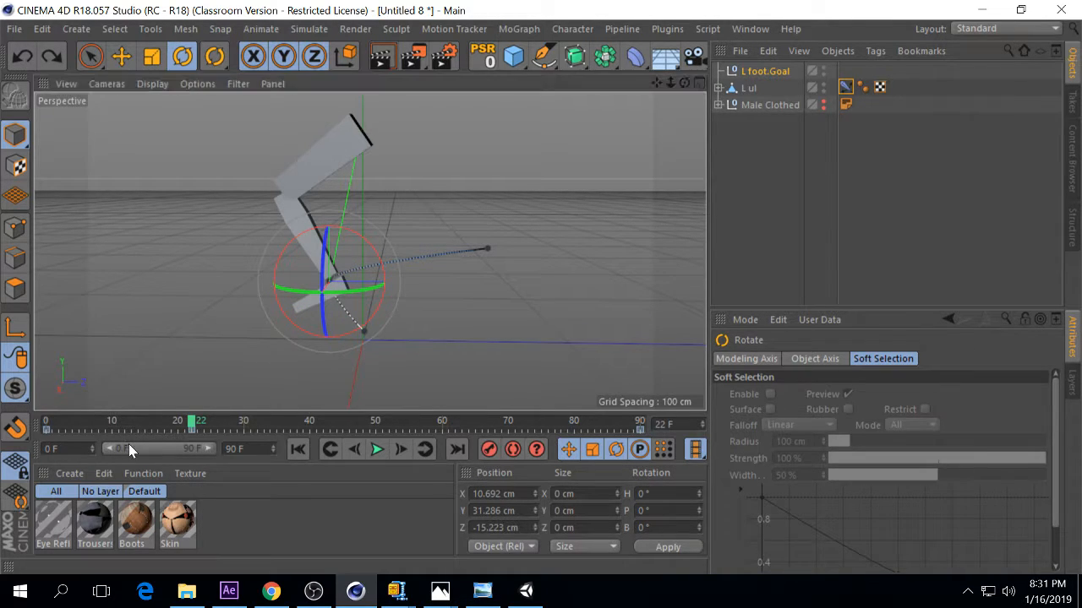
pyautogui.moveTo(386, 263)
pyautogui.mouseDown()
pyautogui.moveTo(379, 242)
pyautogui.moveTo(367, 242)
pyautogui.moveTo(374, 269)
pyautogui.mouseUp()
pyautogui.hotkey('ctrl', 'z')
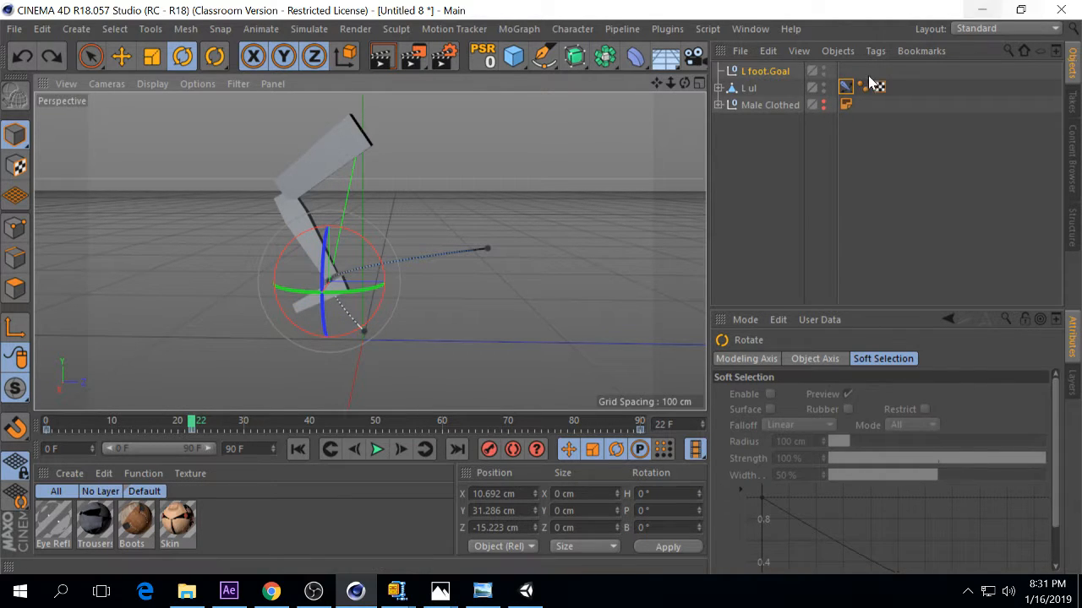
# Step: Expand the L ul hierarchy, select L foot.Goal, and return the timeline to frame 0
pyautogui.click(718, 88)
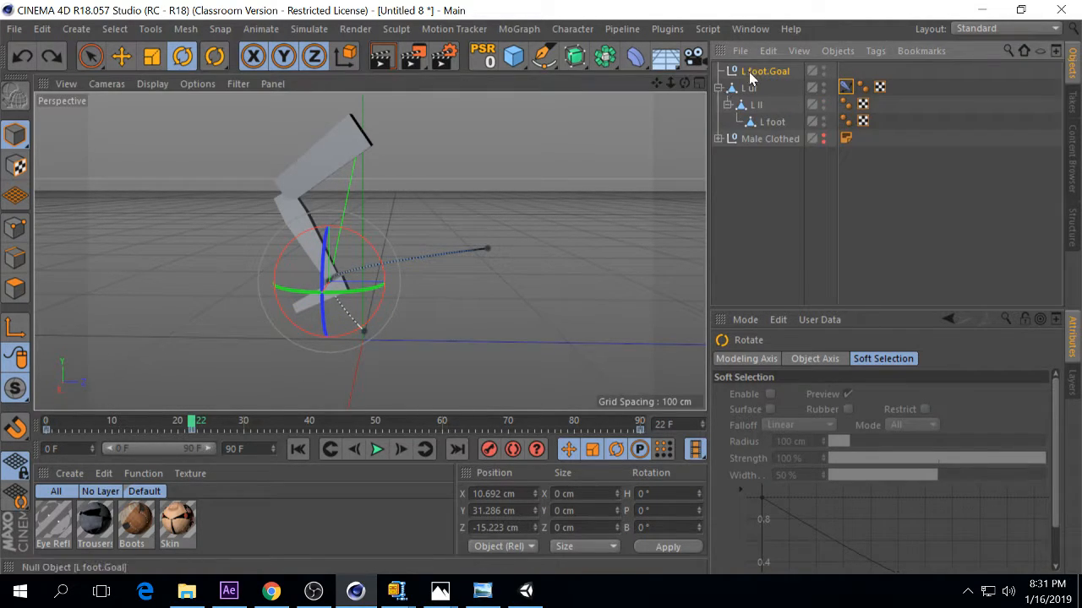
pyautogui.click(752, 73)
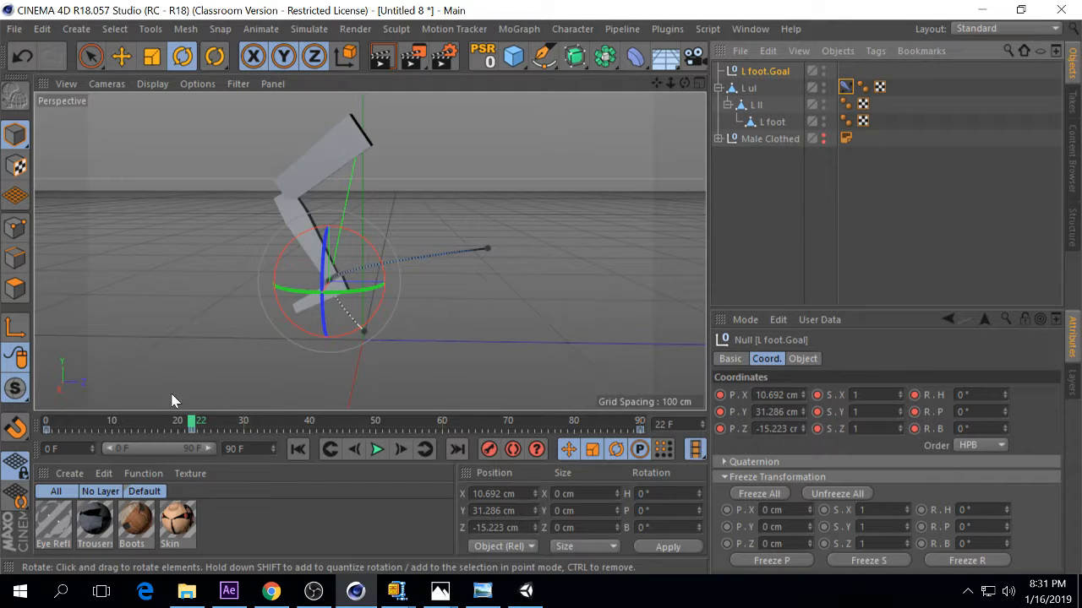
pyautogui.moveTo(191, 421); pyautogui.dragTo(48, 422)
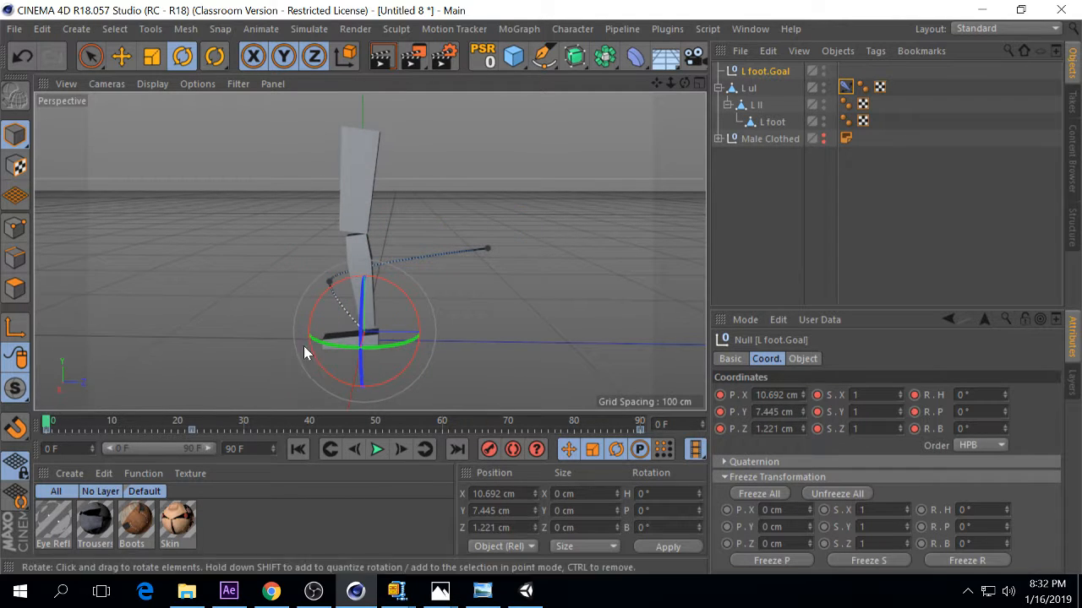
# Step: Show the Male Clothed character briefly to compare it with the blocky leg, and hide it again
pyautogui.click(774, 144)
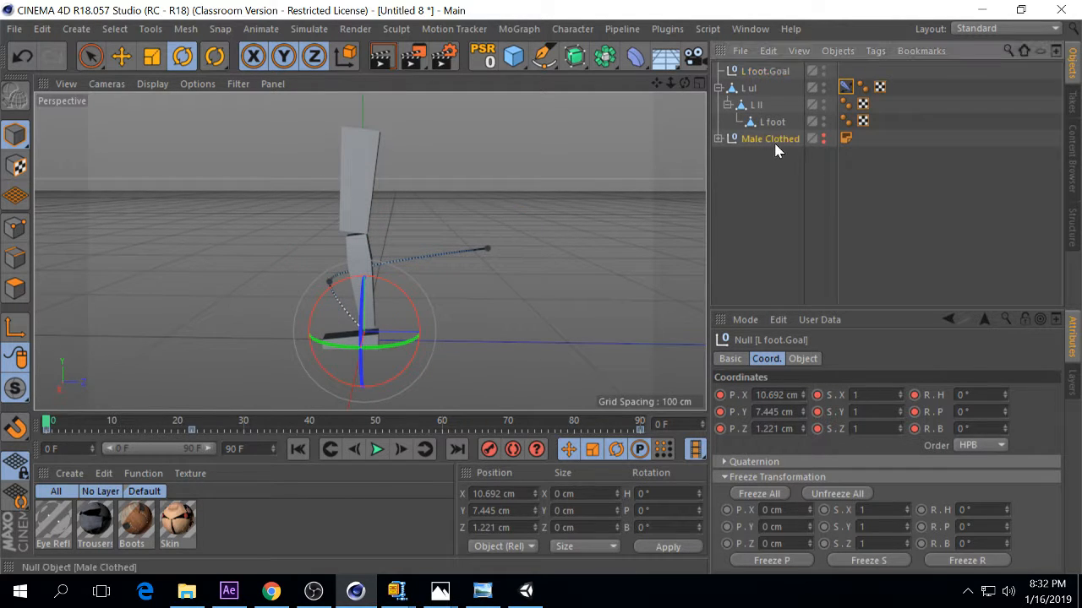
pyautogui.click(824, 138)
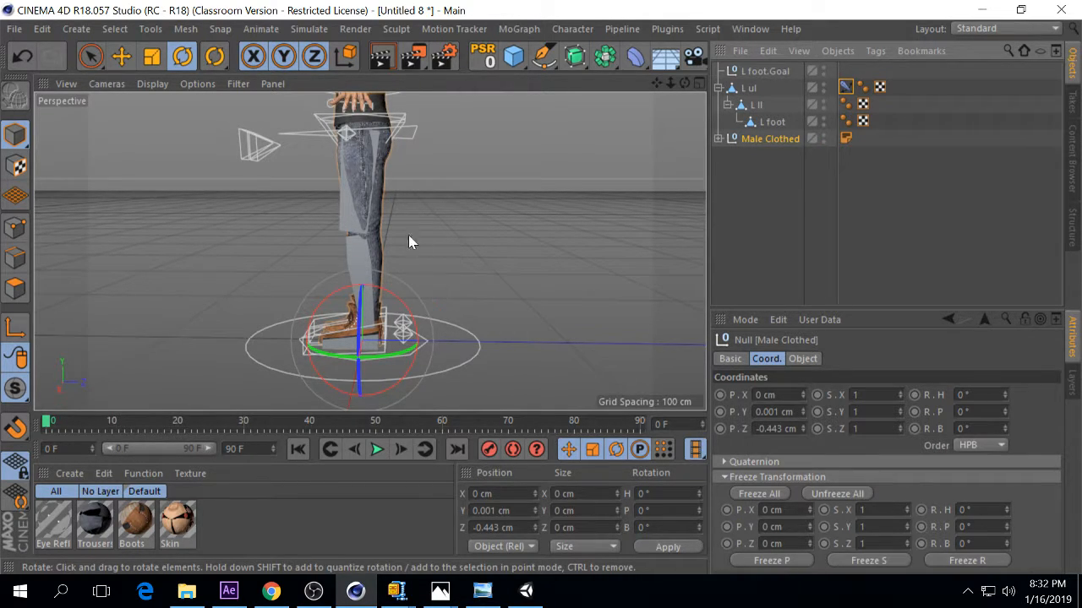
pyautogui.doubleClick(823, 136)
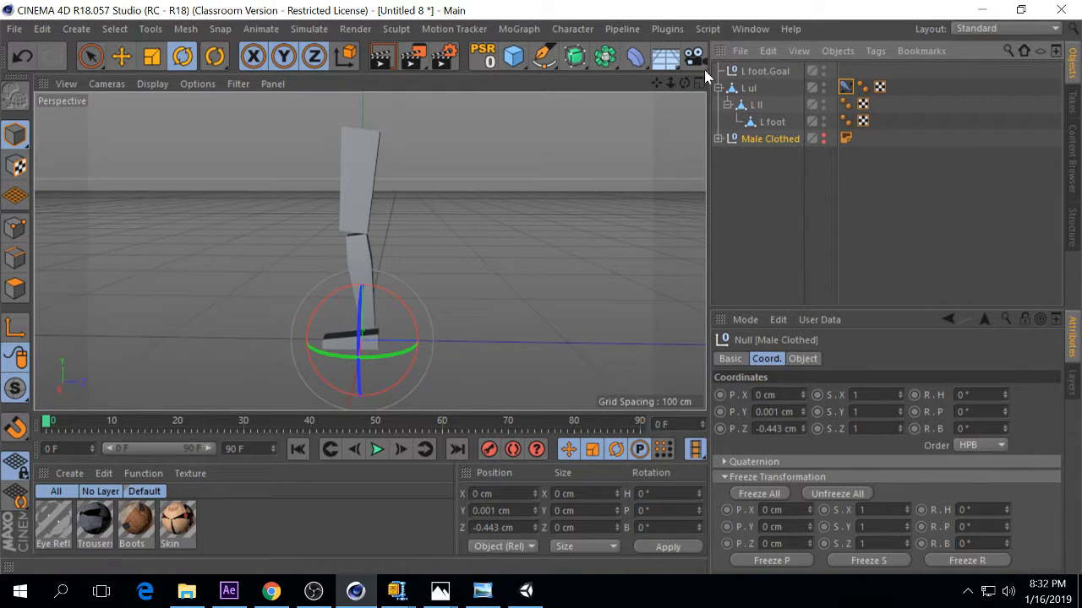
pyautogui.moveTo(684, 83)
pyautogui.mouseDown()
pyautogui.moveTo(777, 93)
pyautogui.moveTo(845, 78)
pyautogui.moveTo(684, 83)
pyautogui.mouseUp()
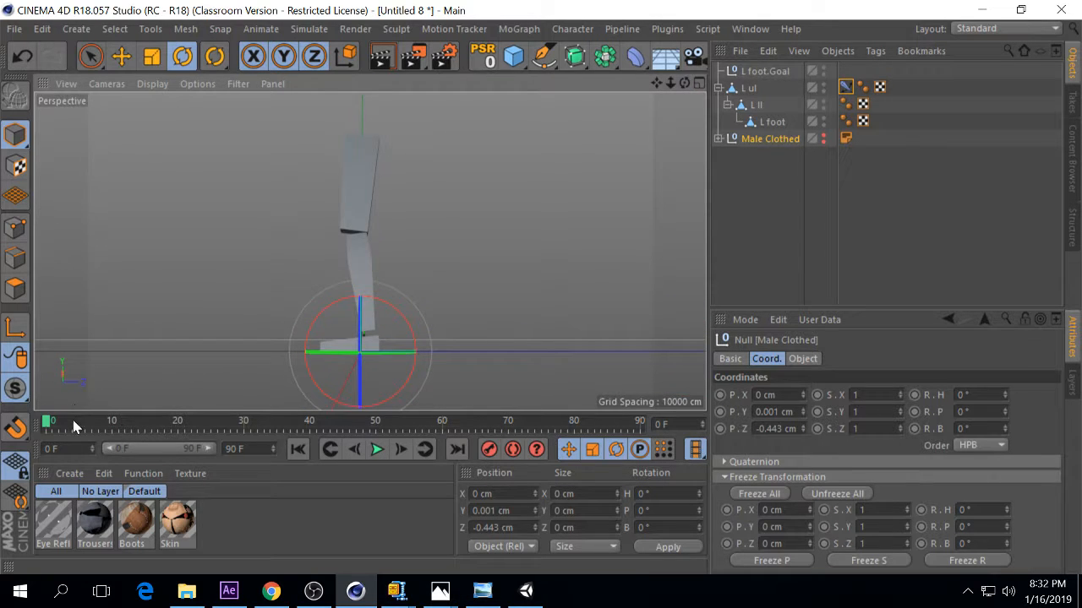
pyautogui.moveTo(73, 425); pyautogui.dragTo(52, 410)
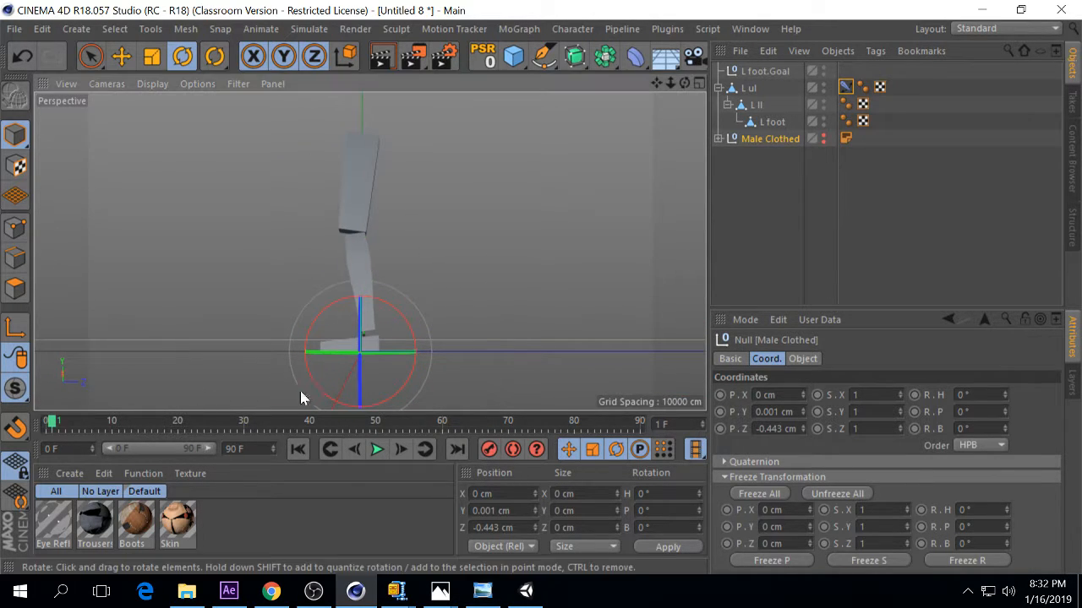
pyautogui.moveTo(301, 393); pyautogui.dragTo(4, 427)
# Step: Review L ul, L ll and L foot one by one, and look up the Create IK Chain command without running it
pyautogui.click(755, 88)
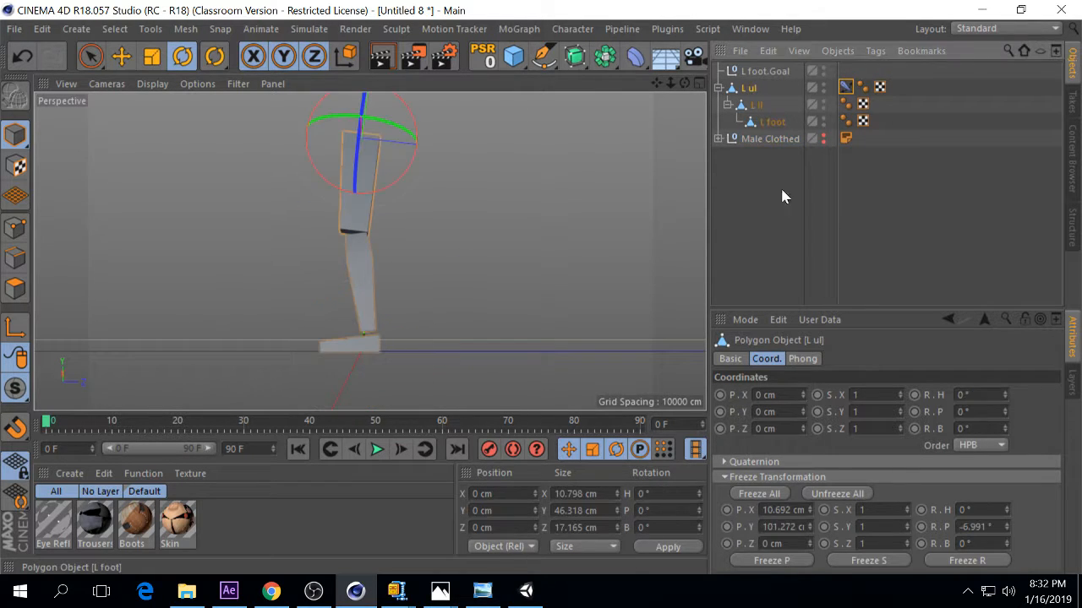
pyautogui.click(756, 105)
pyautogui.click(771, 122)
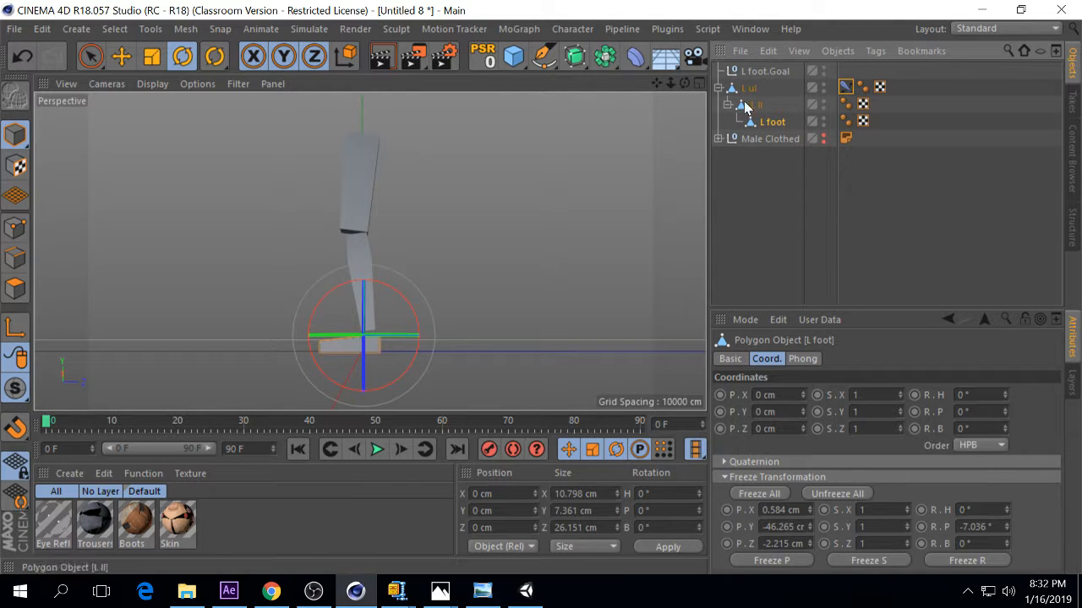
pyautogui.click(499, 33)
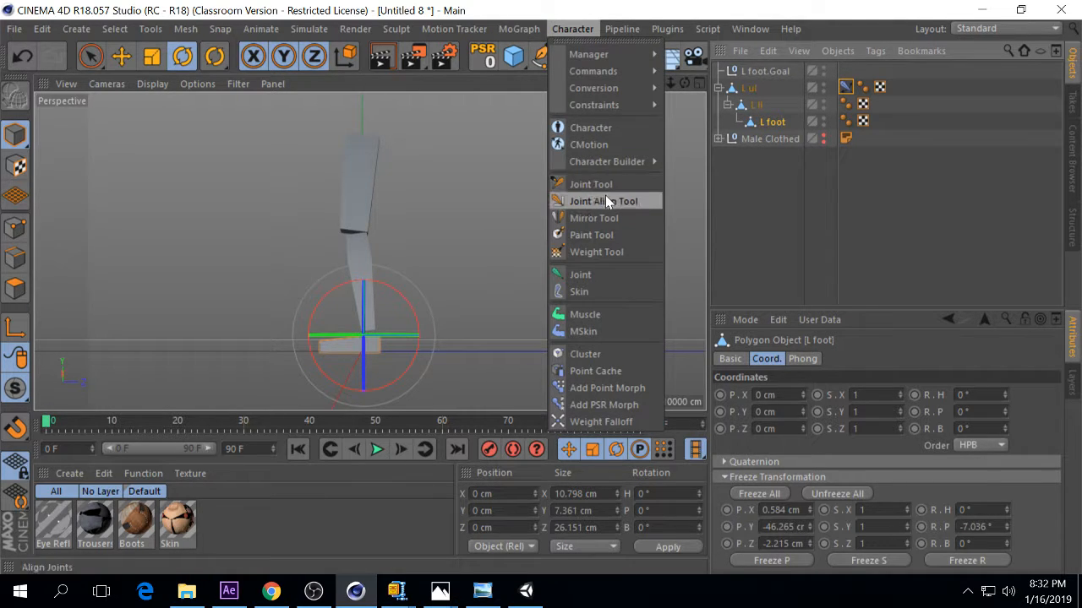
pyautogui.moveTo(595, 72)
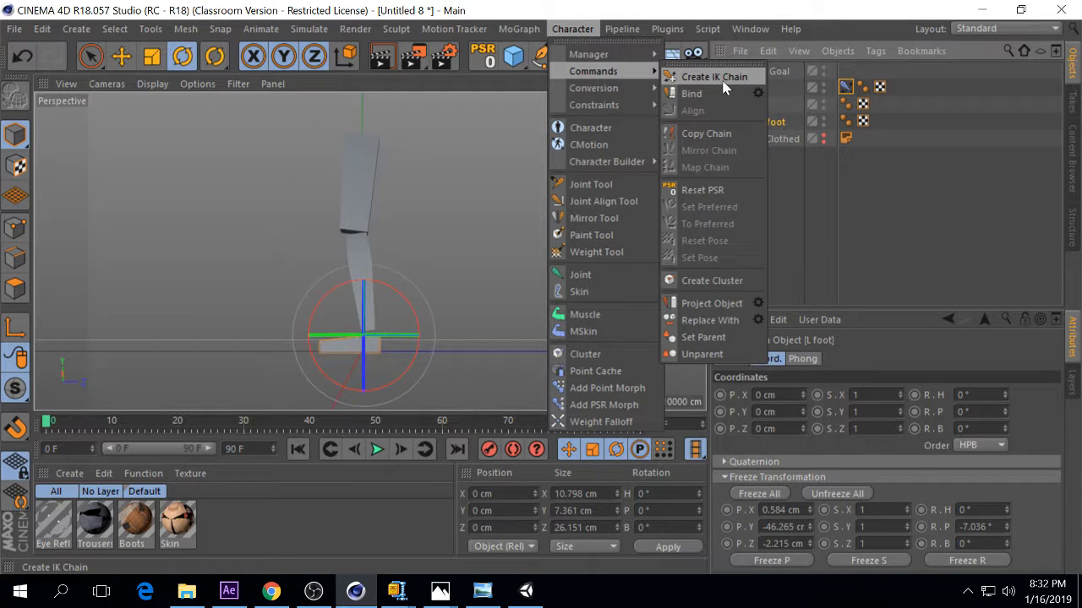
pyautogui.click(877, 185)
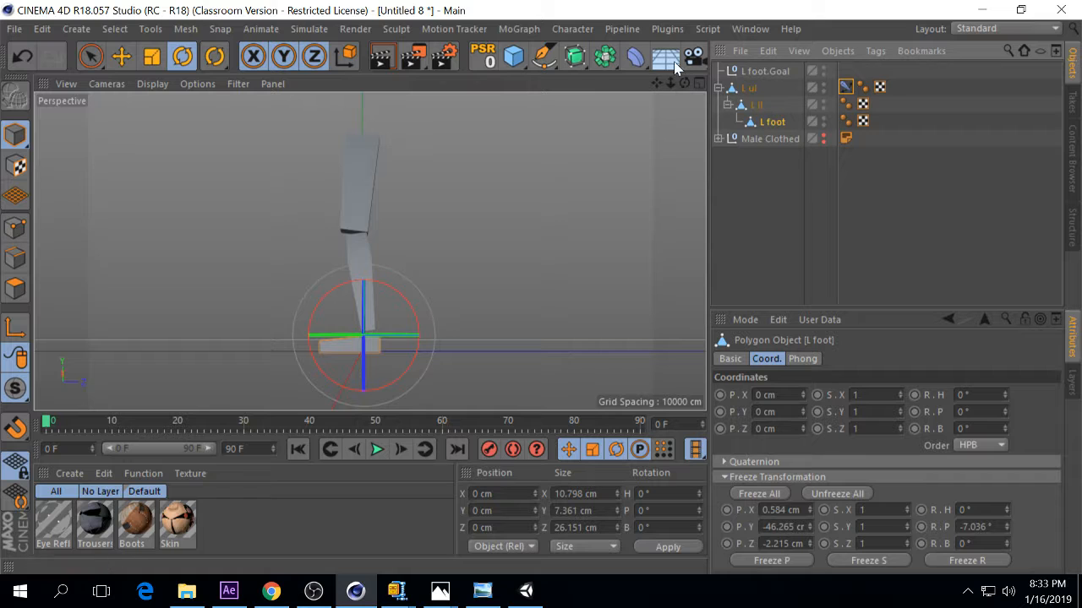
# Step: Open the properties of the IK tag on L ul and review its Advanced, Display and Tag settings
pyautogui.click(845, 87)
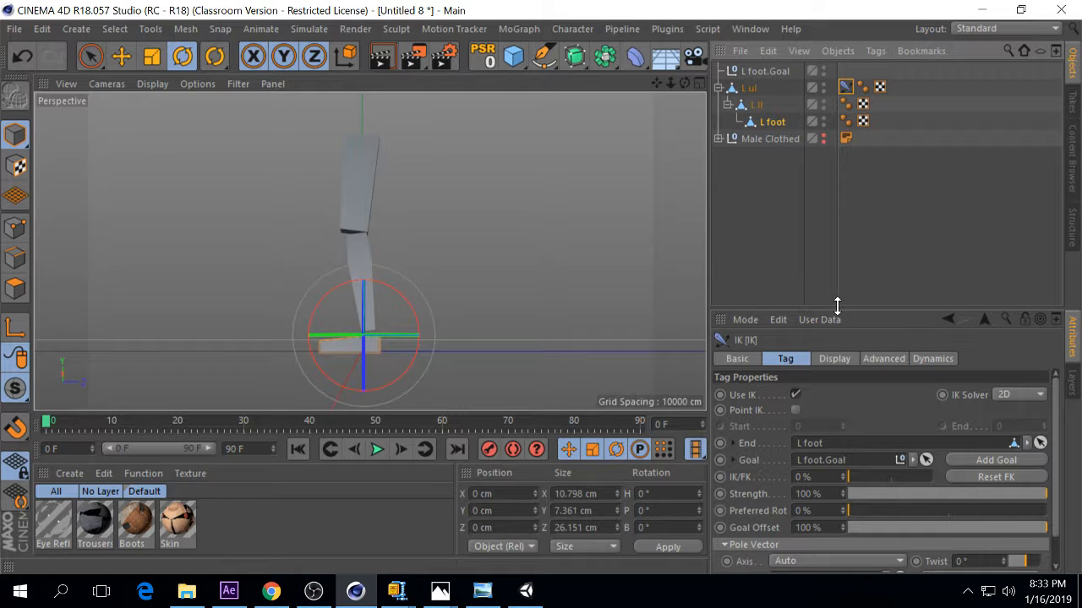
pyautogui.moveTo(834, 306); pyautogui.dragTo(834, 305)
pyautogui.click(884, 357)
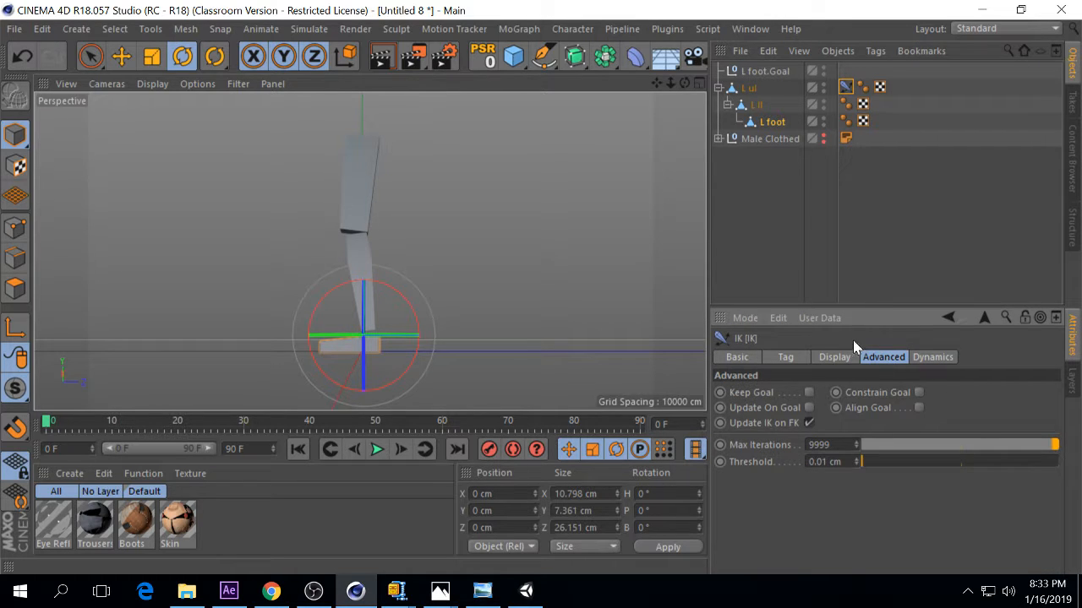
pyautogui.click(834, 356)
pyautogui.click(785, 357)
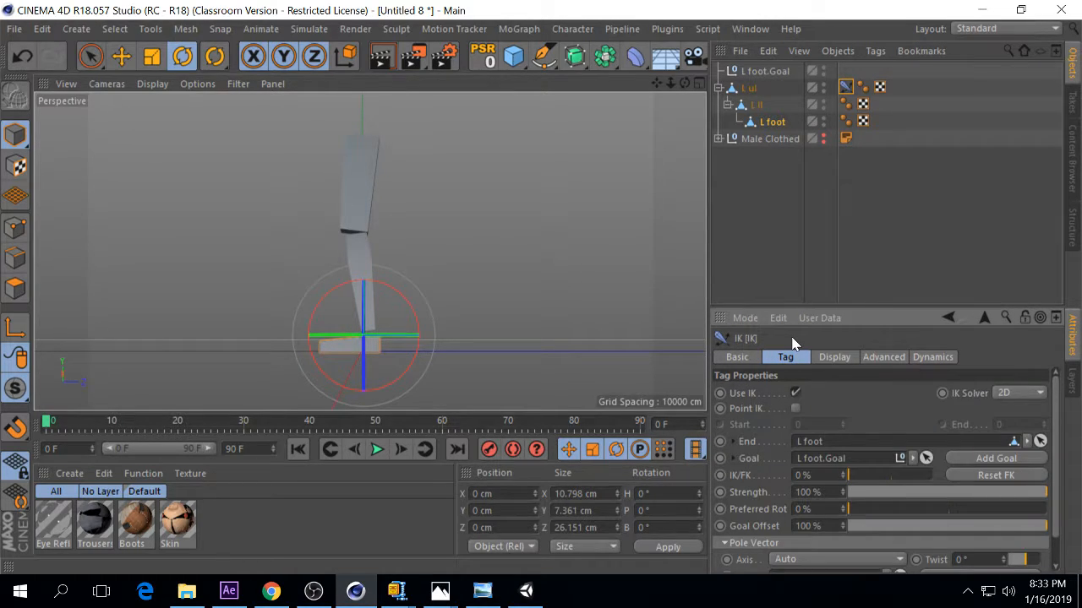